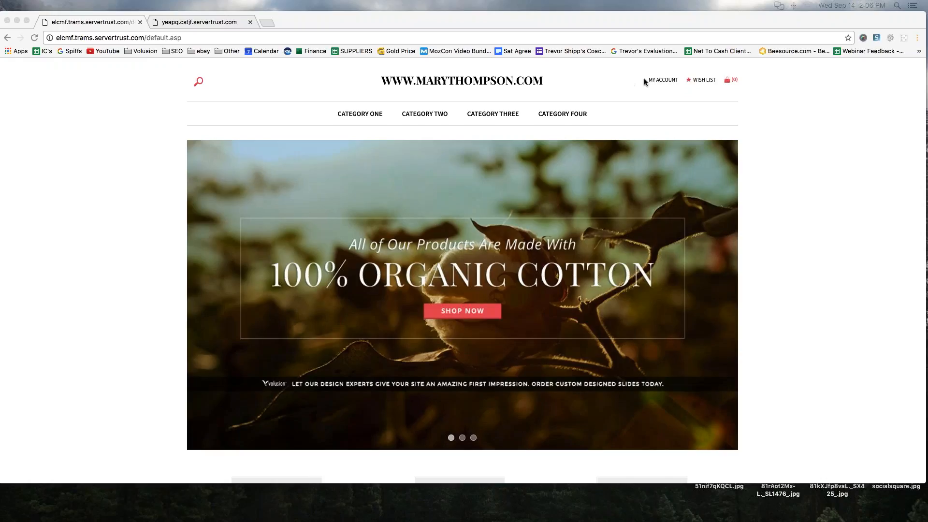
- Log in to the first store from its My Account page with the saved email and password
{"action": "left_click", "coordinate": [662, 79]}
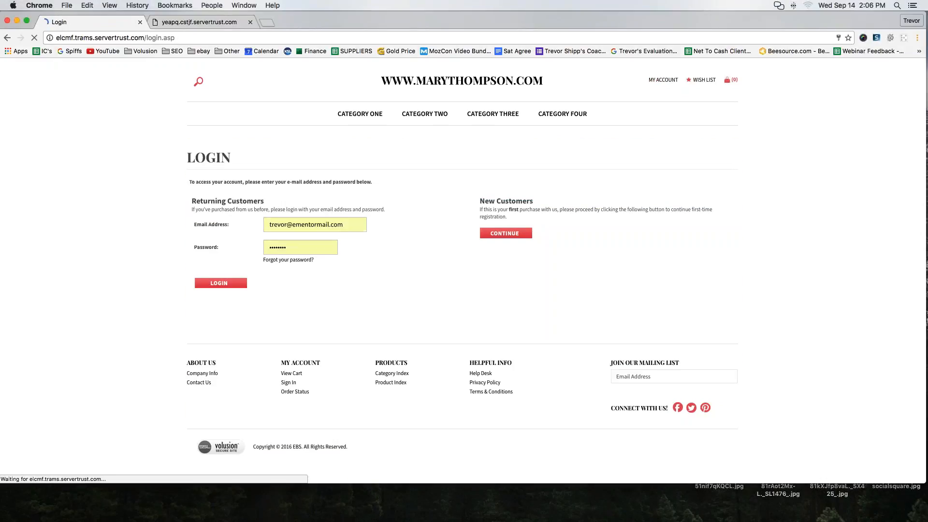
{"action": "left_click", "coordinate": [220, 285]}
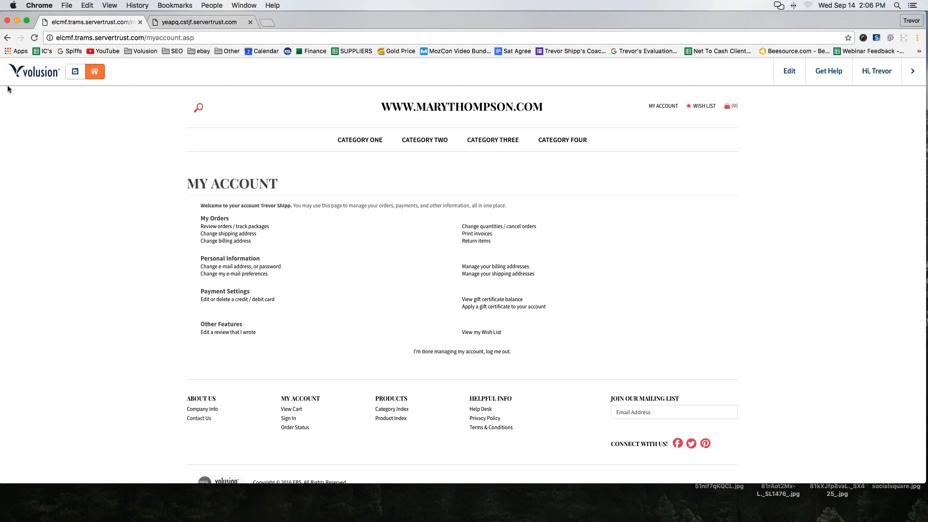
{"action": "left_click_drag", "start_coordinate": [7, 85], "coordinate": [49, 91]}
{"action": "mouse_move", "coordinate": [131, 72]}
{"action": "left_mouse_down"}
{"action": "mouse_move", "coordinate": [121, 55]}
{"action": "mouse_move", "coordinate": [6, 66]}
{"action": "mouse_move", "coordinate": [13, 90]}
{"action": "mouse_move", "coordinate": [112, 83]}
{"action": "left_mouse_up"}
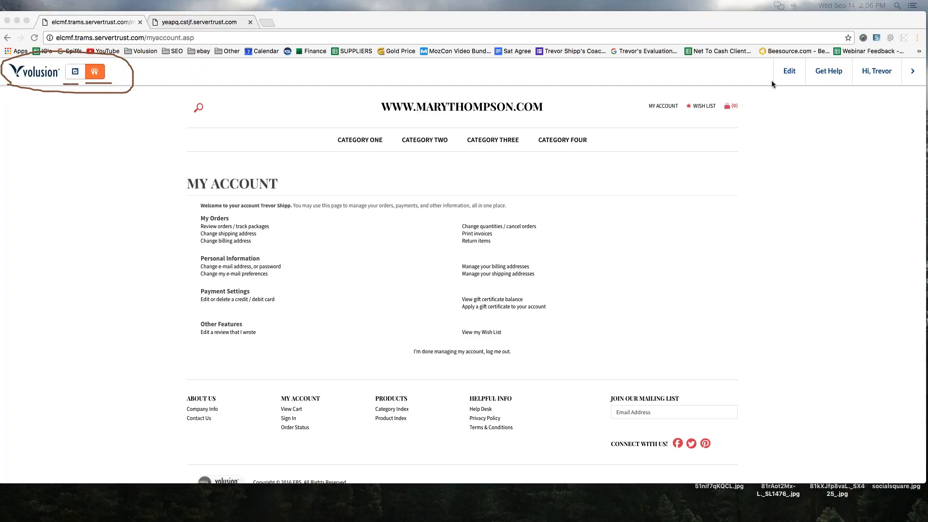
{"action": "mouse_move", "coordinate": [778, 93]}
{"action": "left_mouse_down"}
{"action": "mouse_move", "coordinate": [832, 95]}
{"action": "mouse_move", "coordinate": [926, 70]}
{"action": "mouse_move", "coordinate": [761, 61]}
{"action": "mouse_move", "coordinate": [784, 99]}
{"action": "left_mouse_up"}
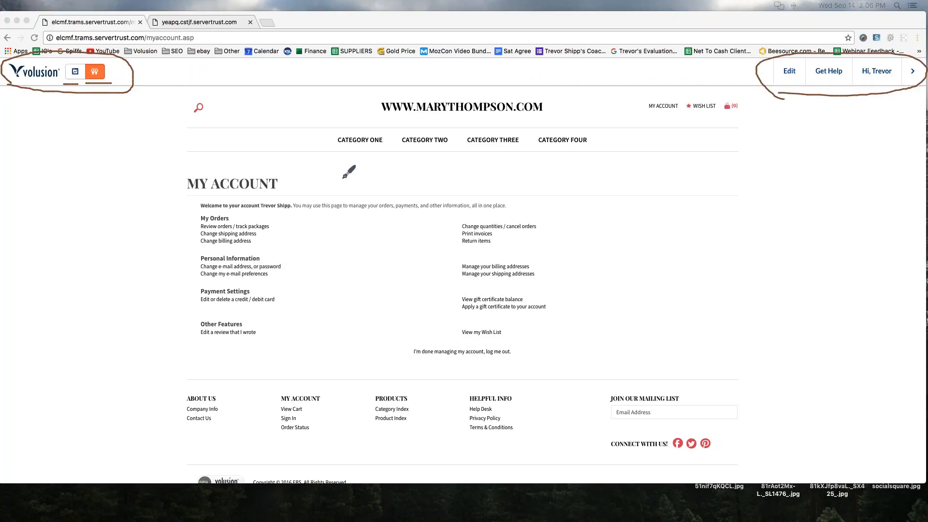
{"action": "left_click", "coordinate": [915, 84]}
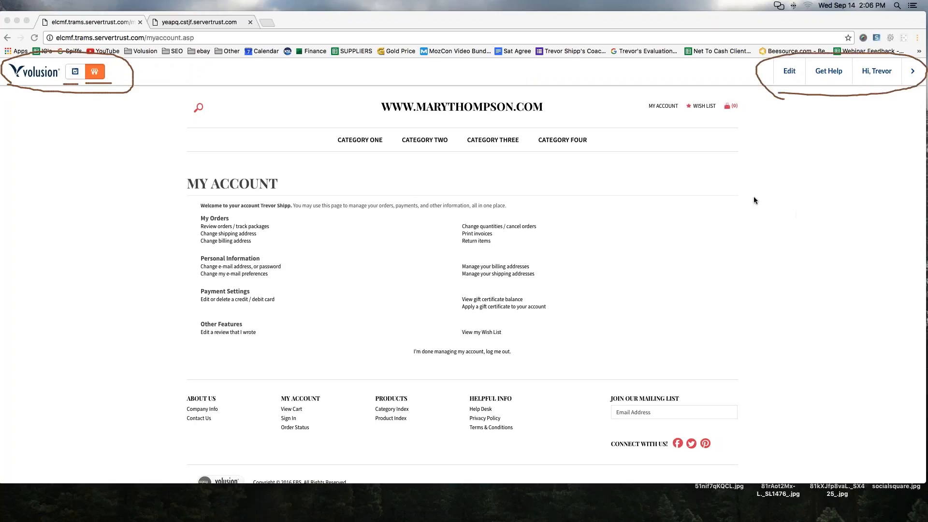
{"action": "left_click", "coordinate": [763, 248]}
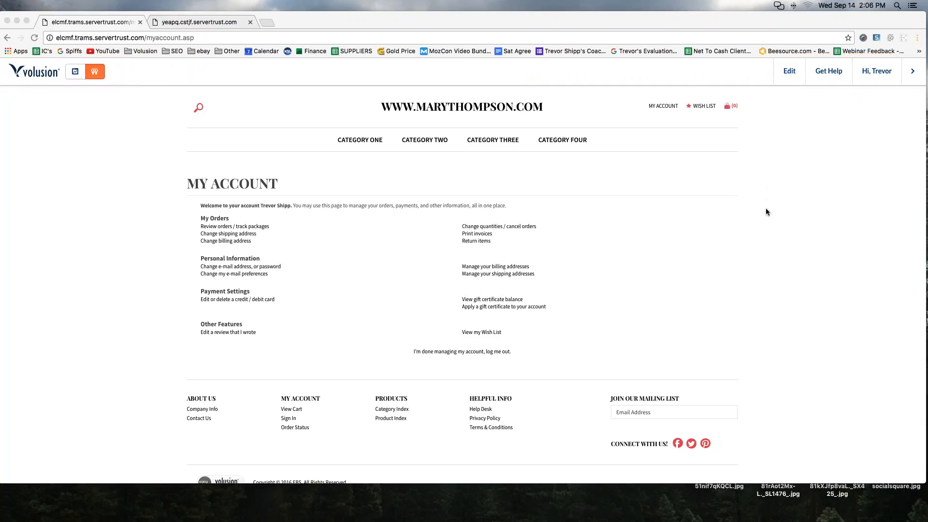
{"action": "left_click", "coordinate": [228, 114]}
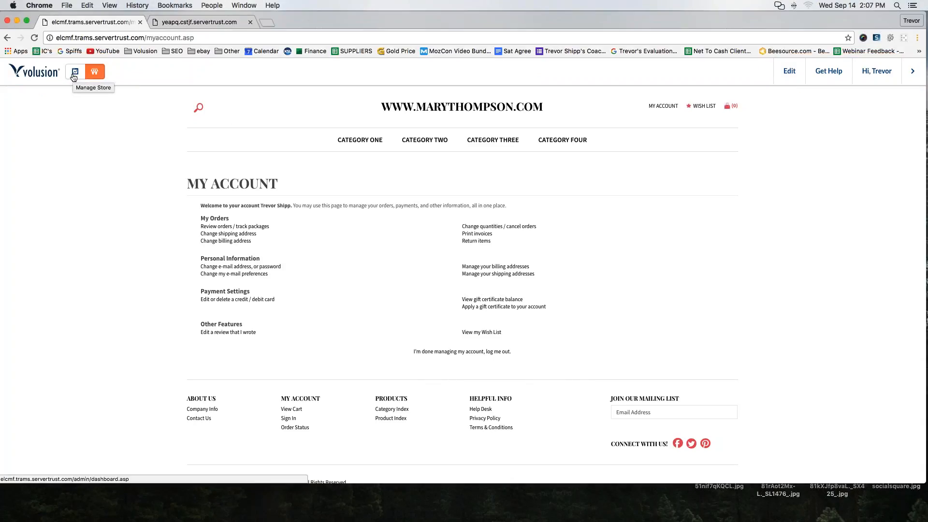
- Open the first store's admin dashboard, switch to the storefront view, and return to the dashboard
{"action": "left_click", "coordinate": [74, 77]}
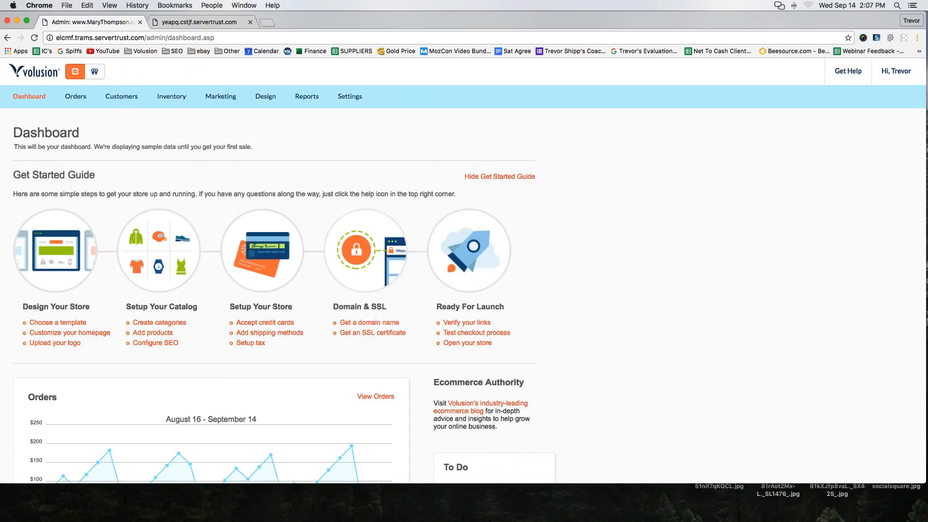
{"action": "left_click", "coordinate": [95, 80]}
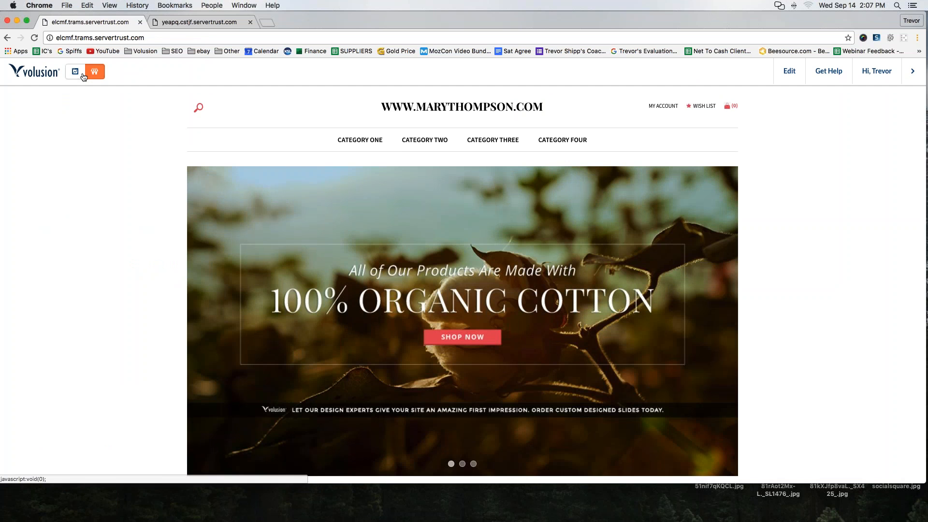
{"action": "left_click", "coordinate": [75, 72]}
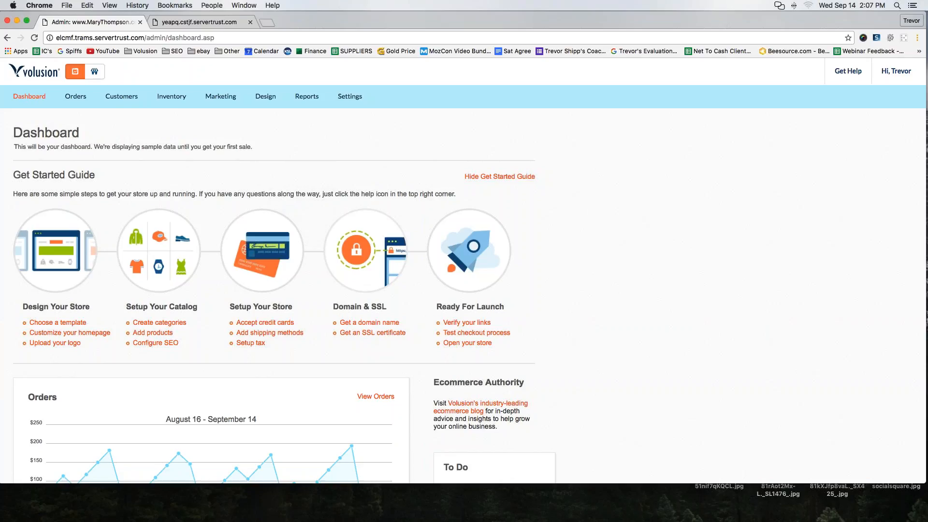
- Open the My Account page of the nutrilives.com store and look at its content editing tools
{"action": "left_click", "coordinate": [203, 22]}
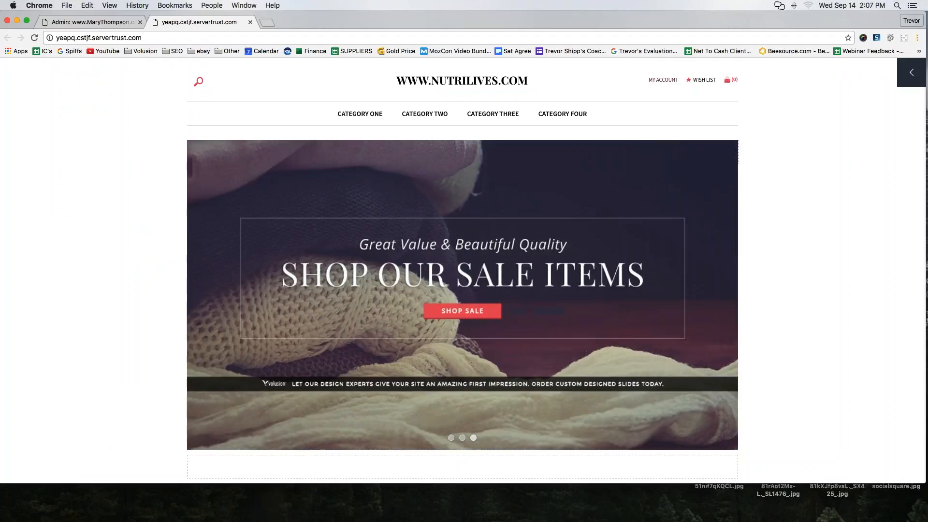
{"action": "left_click", "coordinate": [661, 80]}
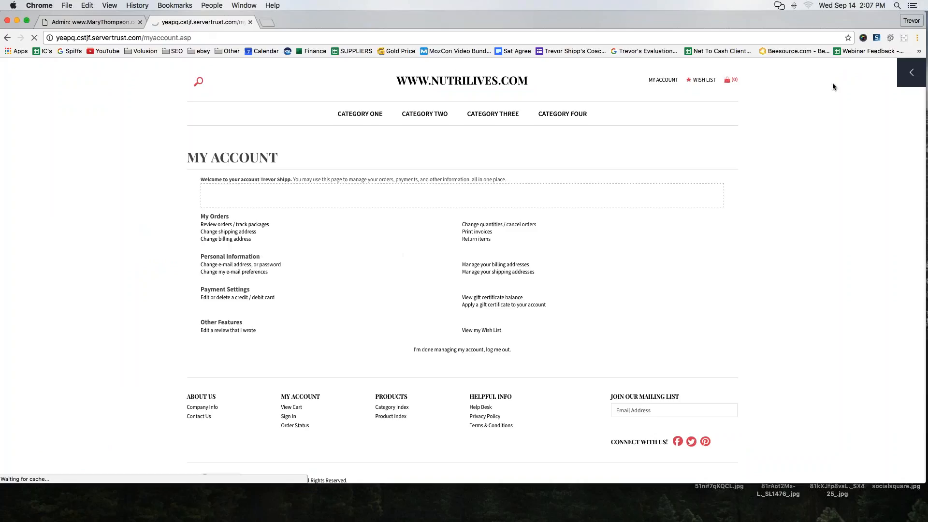
{"action": "left_click", "coordinate": [912, 73]}
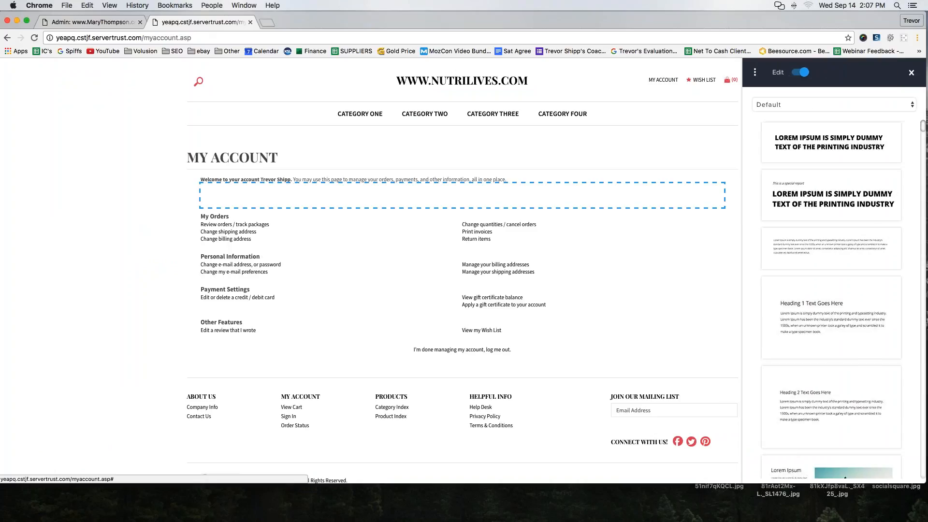
{"action": "left_click", "coordinate": [914, 74]}
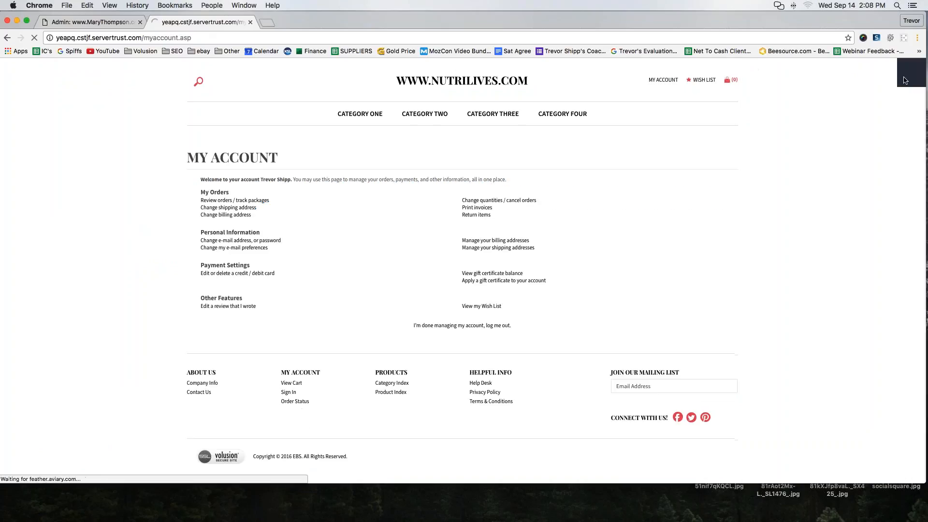
- Log out of the nutrilives.com store and log back in with the saved email and password
{"action": "left_click", "coordinate": [909, 74]}
{"action": "left_click", "coordinate": [755, 73]}
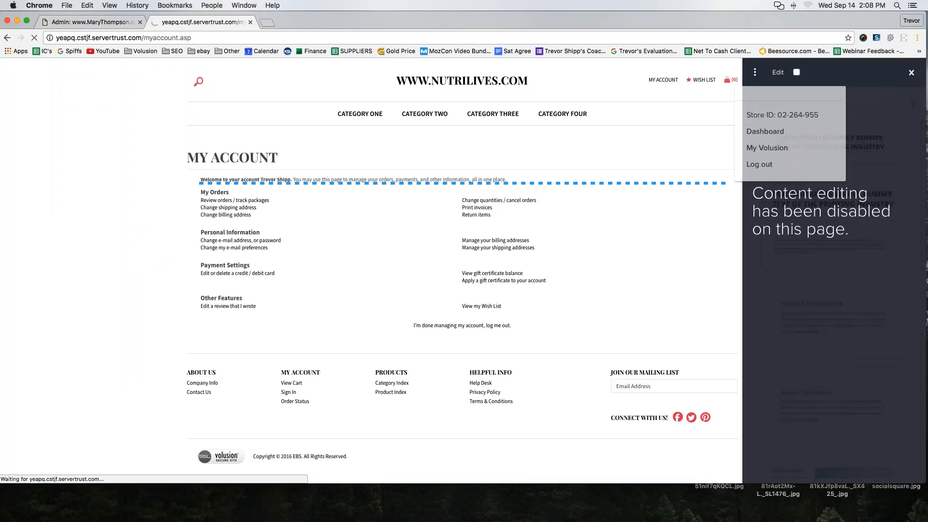
{"action": "left_click", "coordinate": [759, 164]}
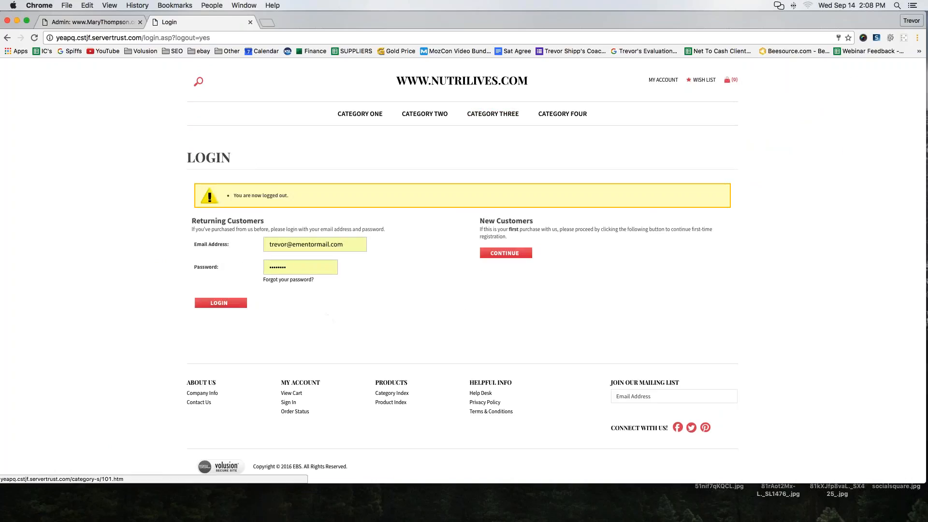
{"action": "left_click", "coordinate": [213, 304]}
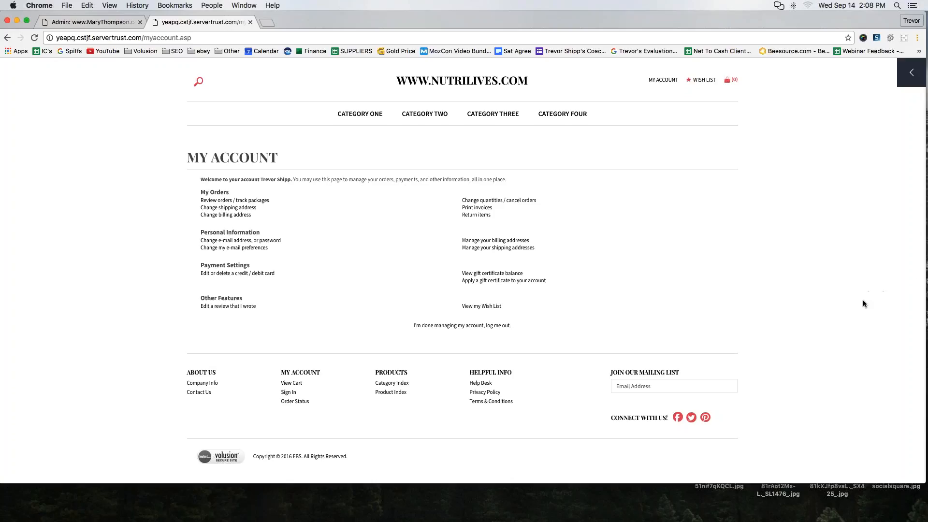
{"action": "mouse_move", "coordinate": [918, 40]}
{"action": "left_mouse_down"}
{"action": "mouse_move", "coordinate": [874, 76]}
{"action": "mouse_move", "coordinate": [907, 99]}
{"action": "mouse_move", "coordinate": [926, 97]}
{"action": "mouse_move", "coordinate": [926, 51]}
{"action": "mouse_move", "coordinate": [908, 44]}
{"action": "mouse_move", "coordinate": [861, 77]}
{"action": "mouse_move", "coordinate": [892, 101]}
{"action": "mouse_move", "coordinate": [919, 98]}
{"action": "mouse_move", "coordinate": [916, 45]}
{"action": "mouse_move", "coordinate": [867, 71]}
{"action": "mouse_move", "coordinate": [900, 99]}
{"action": "mouse_move", "coordinate": [924, 98]}
{"action": "left_mouse_up"}
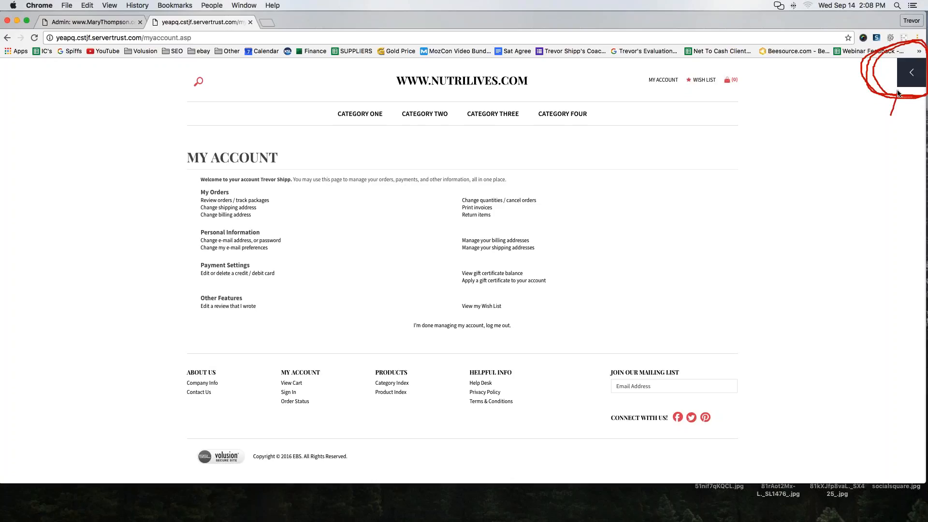
{"action": "mouse_move", "coordinate": [897, 92]}
{"action": "left_mouse_down"}
{"action": "mouse_move", "coordinate": [887, 96]}
{"action": "mouse_move", "coordinate": [897, 103]}
{"action": "left_mouse_up"}
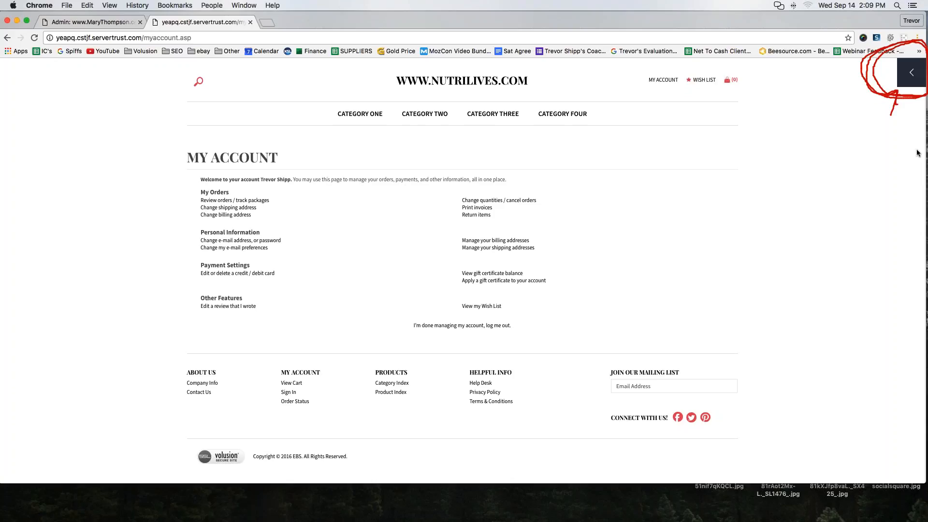
{"action": "left_click", "coordinate": [921, 180]}
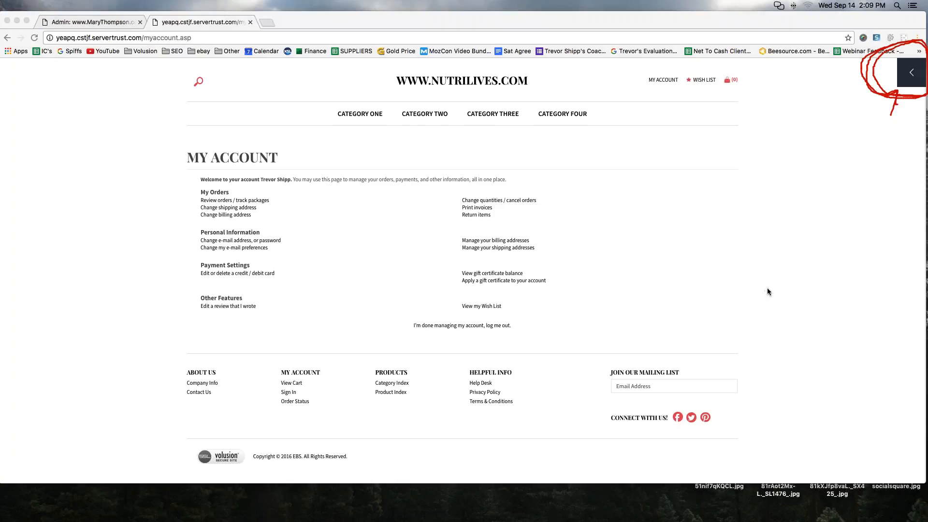
{"action": "left_click", "coordinate": [773, 341]}
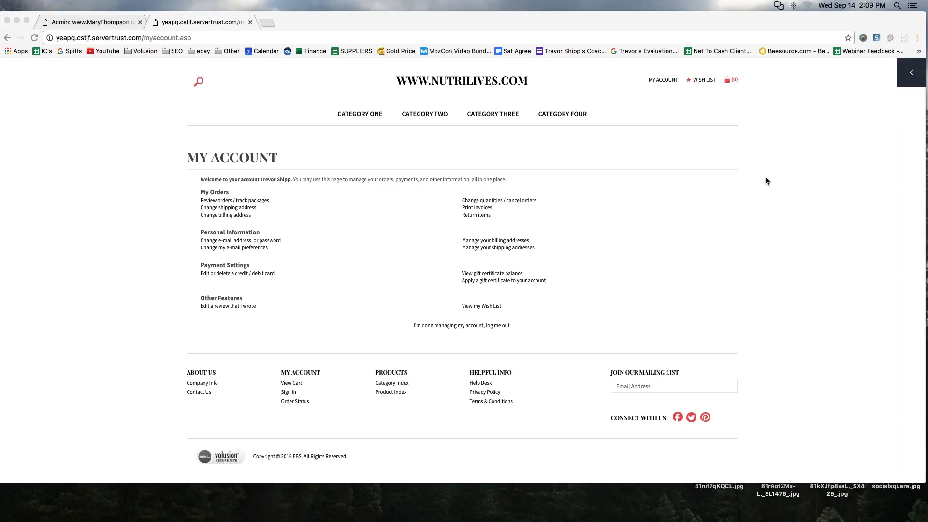
- Open the admin dashboard of the nutrilives.com store from its My Account page
{"action": "left_click", "coordinate": [911, 72]}
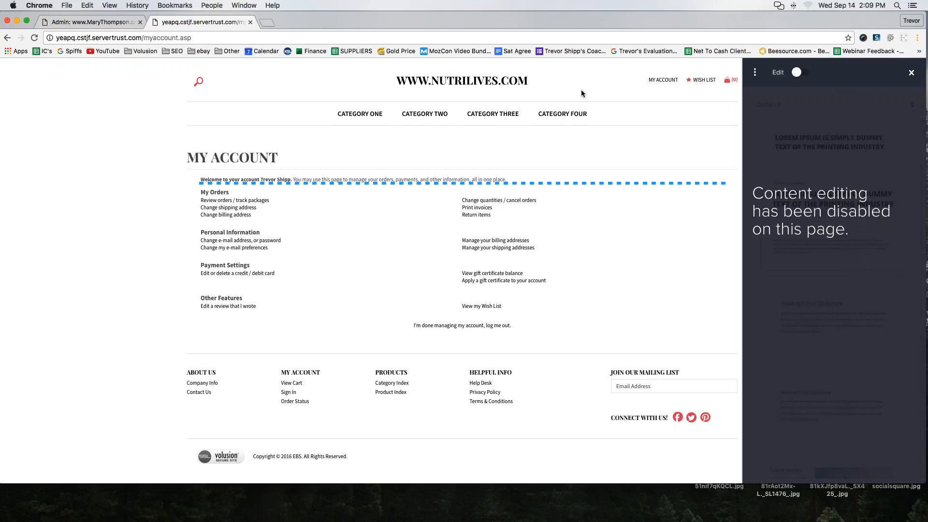
{"action": "left_click", "coordinate": [754, 74]}
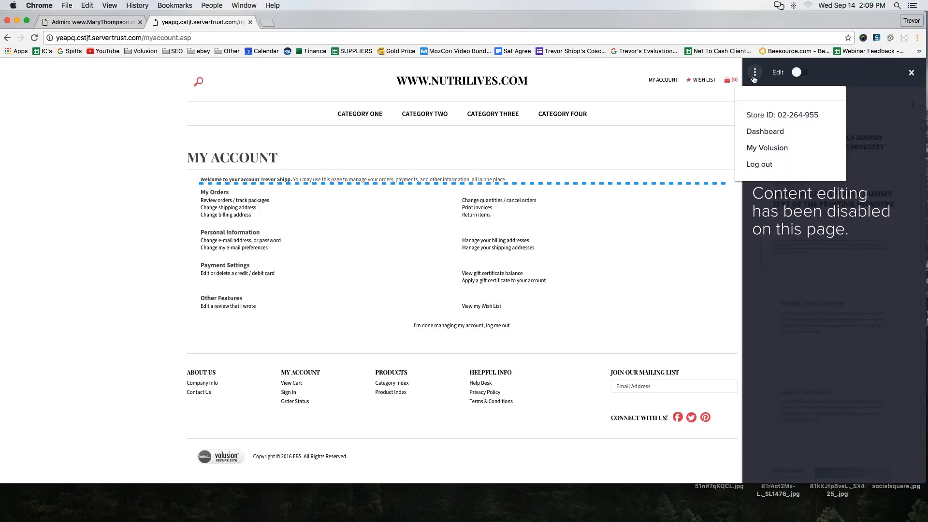
{"action": "left_click", "coordinate": [754, 75]}
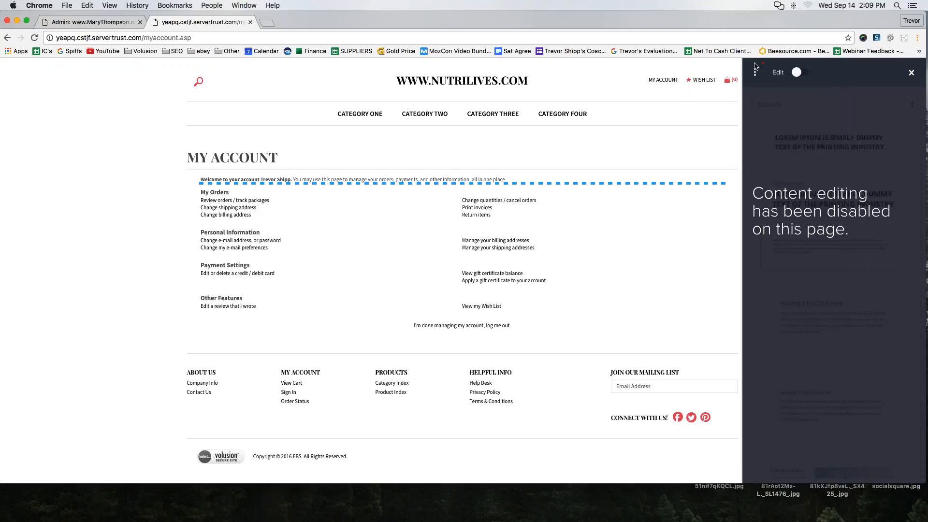
{"action": "mouse_move", "coordinate": [755, 66]}
{"action": "left_mouse_down"}
{"action": "mouse_move", "coordinate": [744, 82]}
{"action": "mouse_move", "coordinate": [772, 74]}
{"action": "mouse_move", "coordinate": [747, 72]}
{"action": "mouse_move", "coordinate": [748, 83]}
{"action": "left_mouse_up"}
{"action": "left_click", "coordinate": [756, 73]}
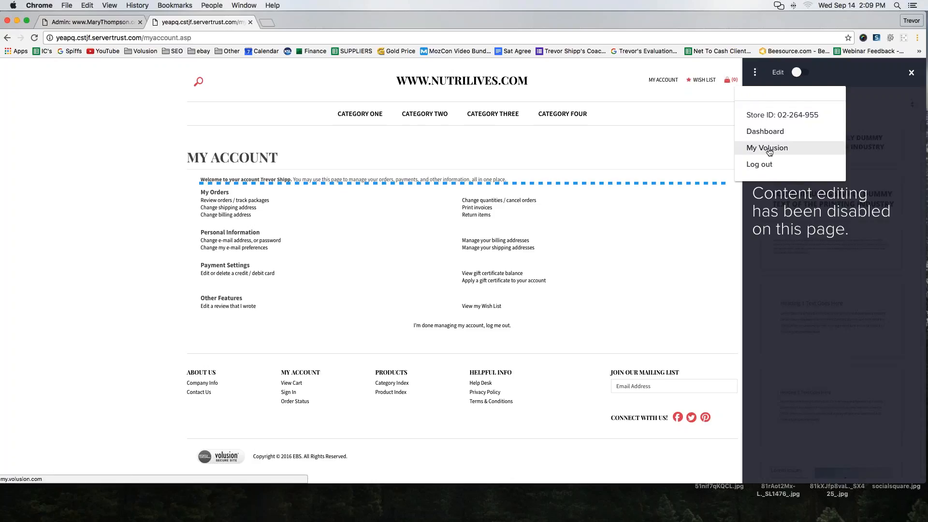
{"action": "left_click", "coordinate": [765, 134]}
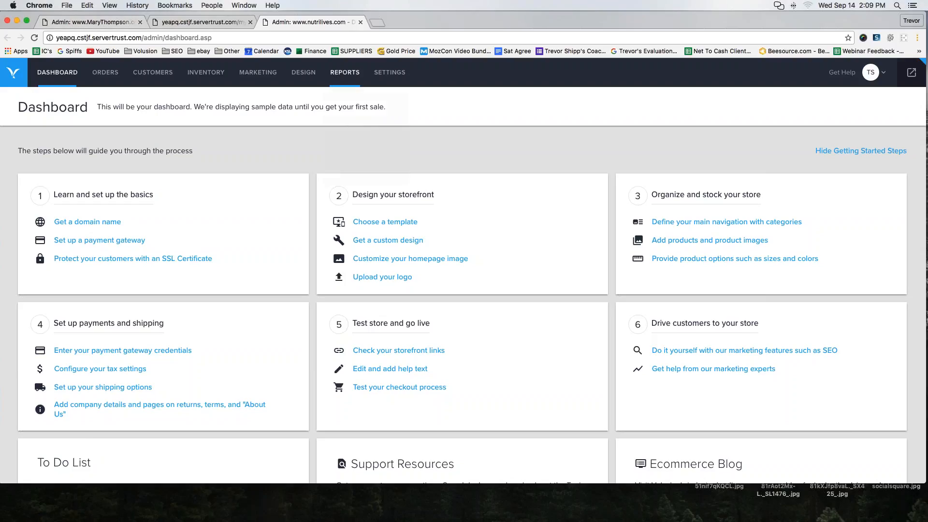
- Compare the first store's admin dashboard and navigation with those of the nutrilives.com store
{"action": "mouse_move", "coordinate": [345, 73]}
{"action": "left_click", "coordinate": [372, 146]}
{"action": "left_click", "coordinate": [92, 22]}
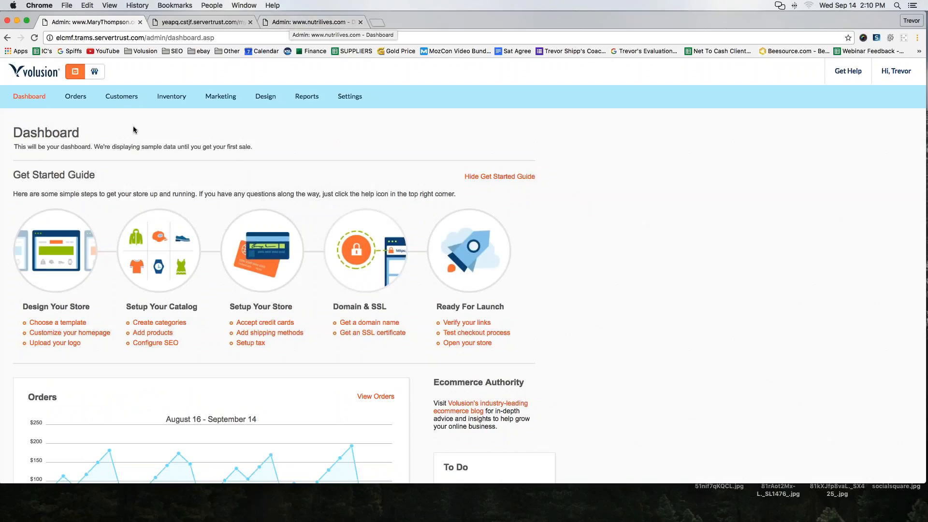
{"action": "mouse_move", "coordinate": [131, 102]}
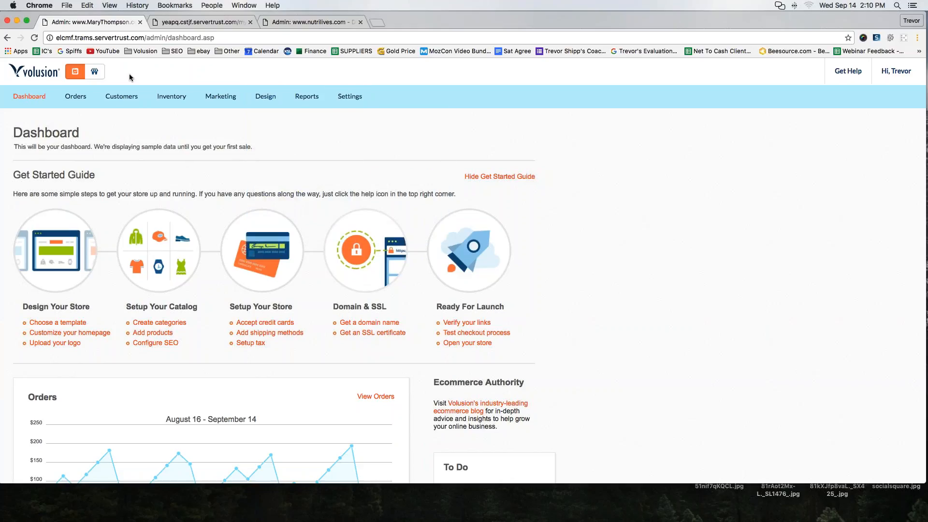
{"action": "left_click", "coordinate": [195, 25]}
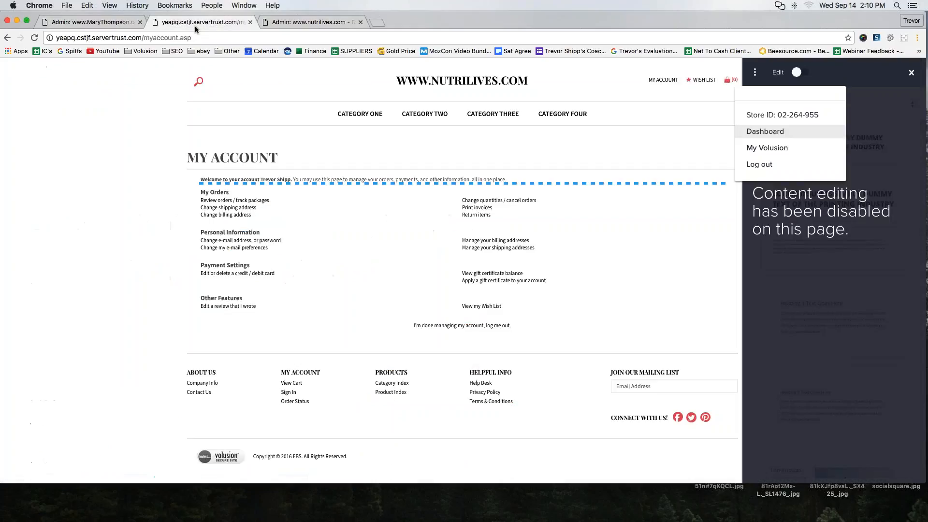
{"action": "left_click", "coordinate": [306, 25]}
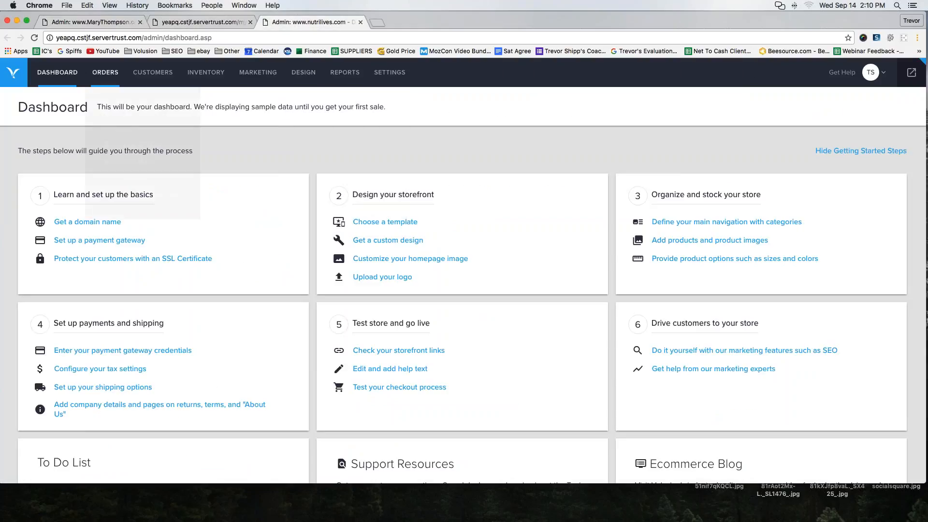
- Open the product list in the nutrilives.com store's inventory and look at its option for adding products
{"action": "mouse_move", "coordinate": [206, 76]}
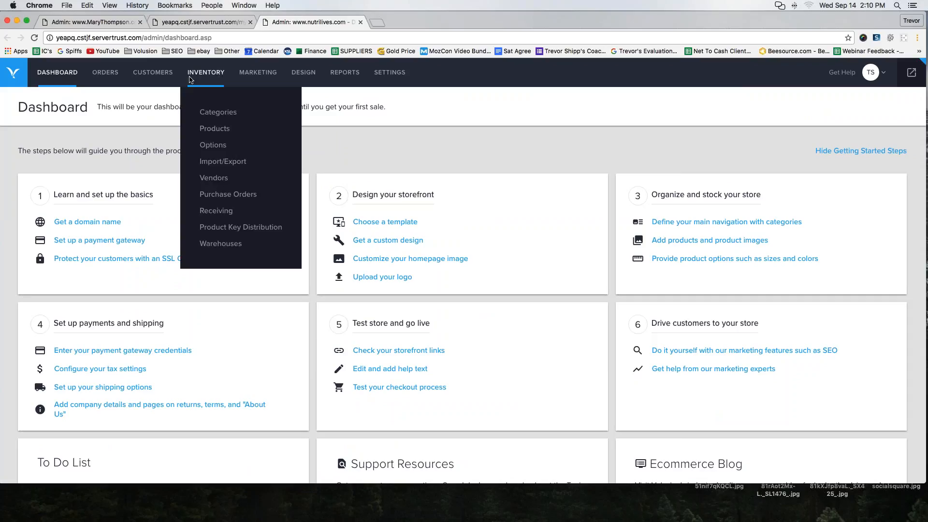
{"action": "left_click", "coordinate": [213, 130]}
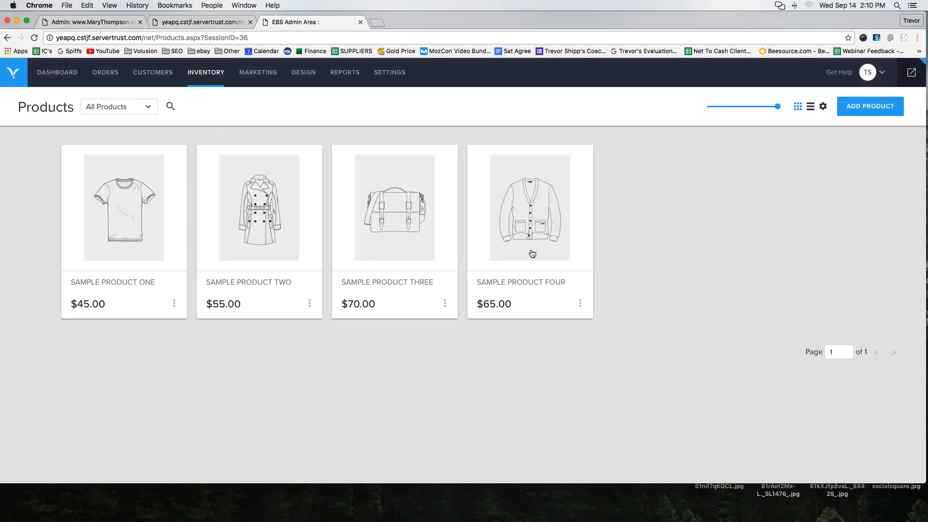
{"action": "left_click", "coordinate": [852, 112]}
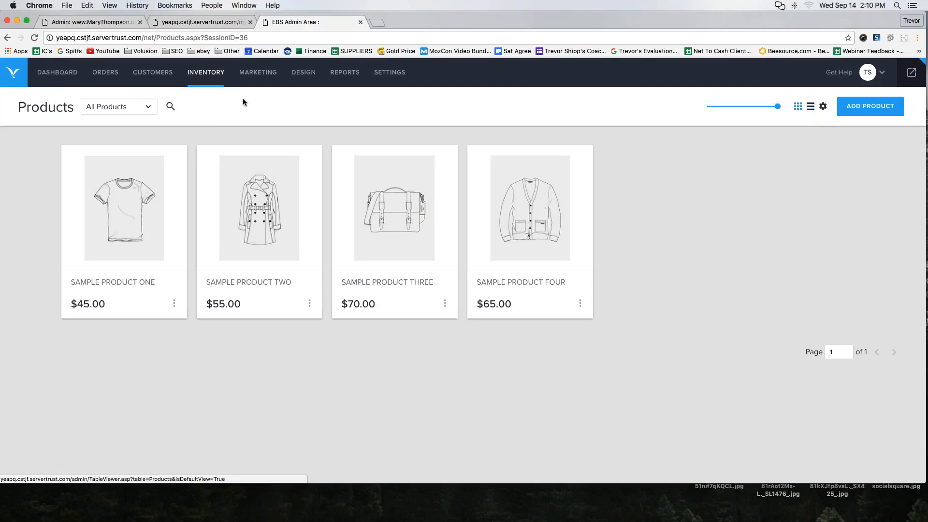
- Open the product list in the first store's inventory and compare it with the nutrilives.com product list
{"action": "left_click", "coordinate": [97, 22]}
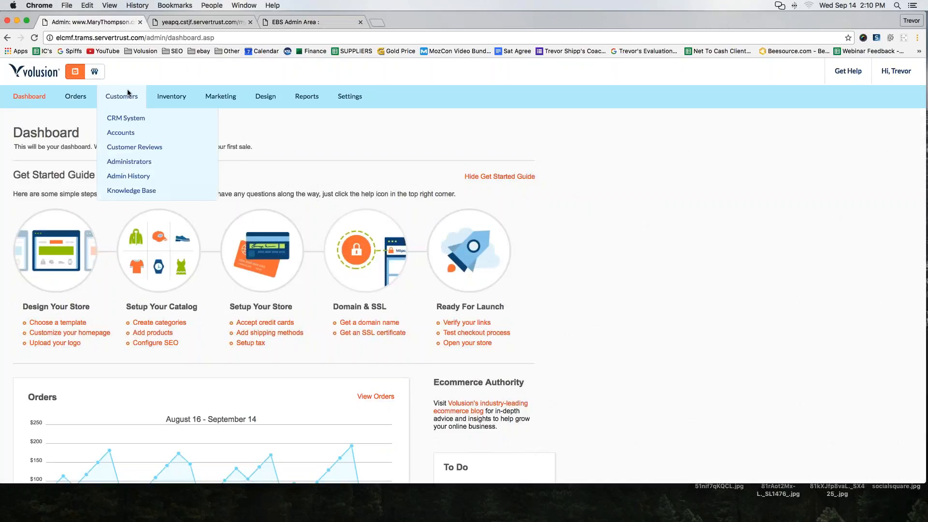
{"action": "mouse_move", "coordinate": [179, 98]}
{"action": "left_click", "coordinate": [177, 133]}
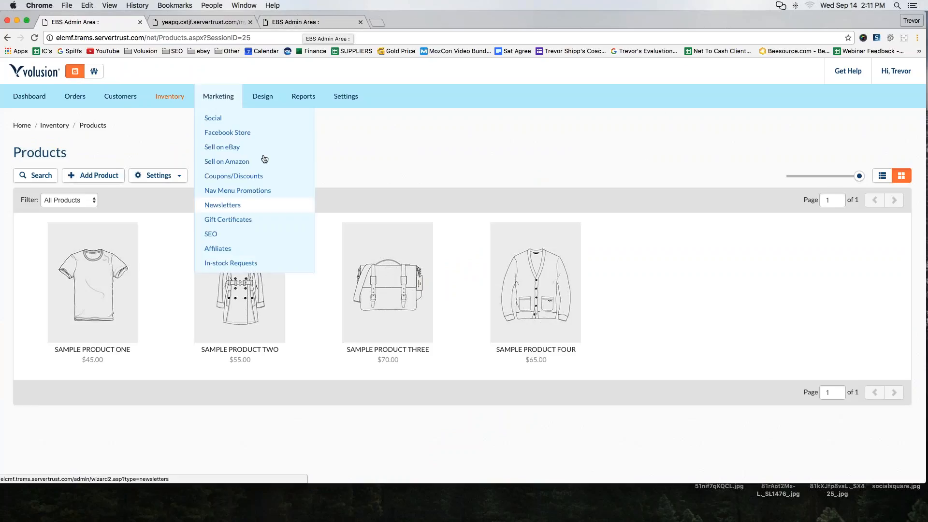
{"action": "mouse_move", "coordinate": [75, 96]}
{"action": "left_click", "coordinate": [293, 21]}
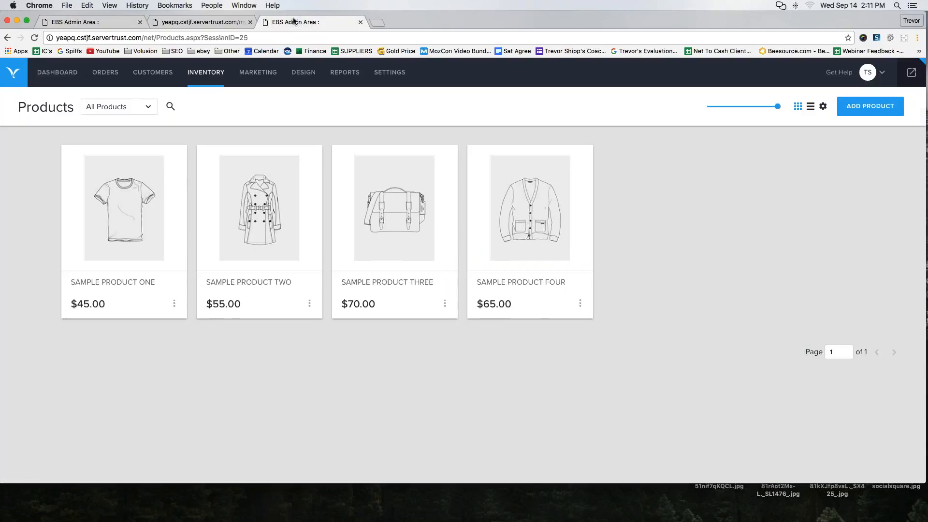
- Open the new-product form in the nutrilives.com store and in the first store to compare their layouts
{"action": "left_click", "coordinate": [861, 113]}
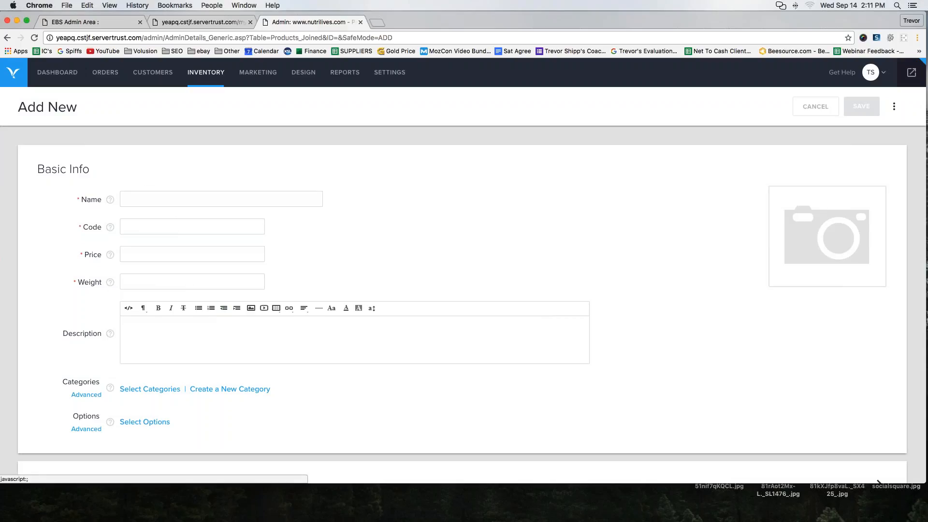
{"action": "left_click", "coordinate": [79, 21]}
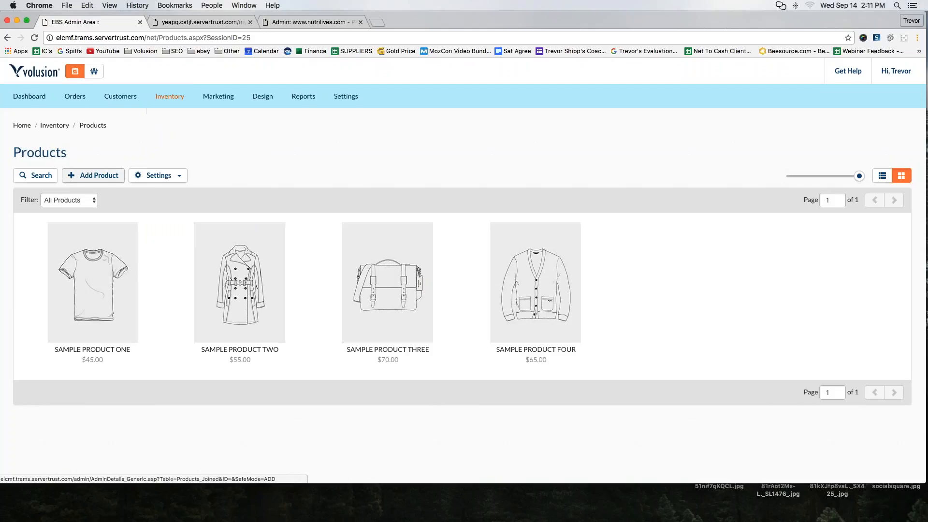
{"action": "left_click", "coordinate": [94, 175]}
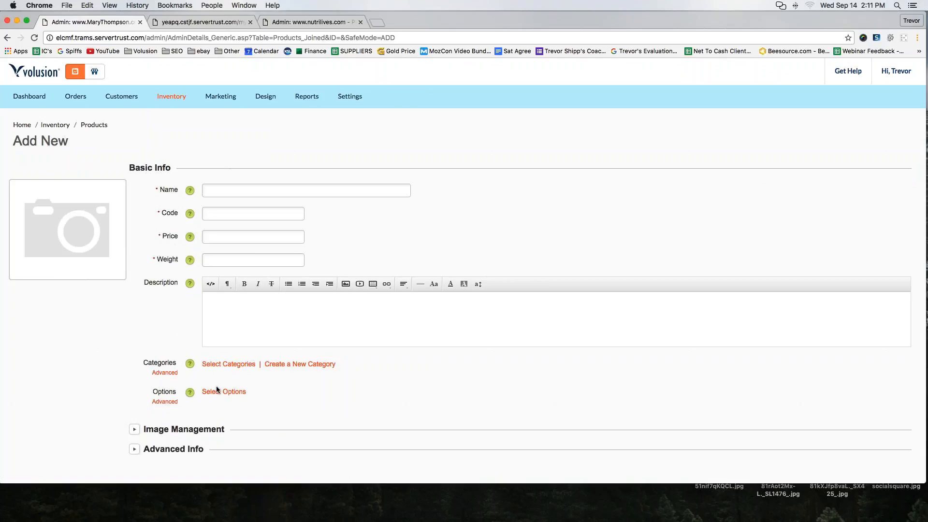
- Expand the Image Management section of the nutrilives.com new-product form and look over its image options
{"action": "left_click", "coordinate": [300, 22]}
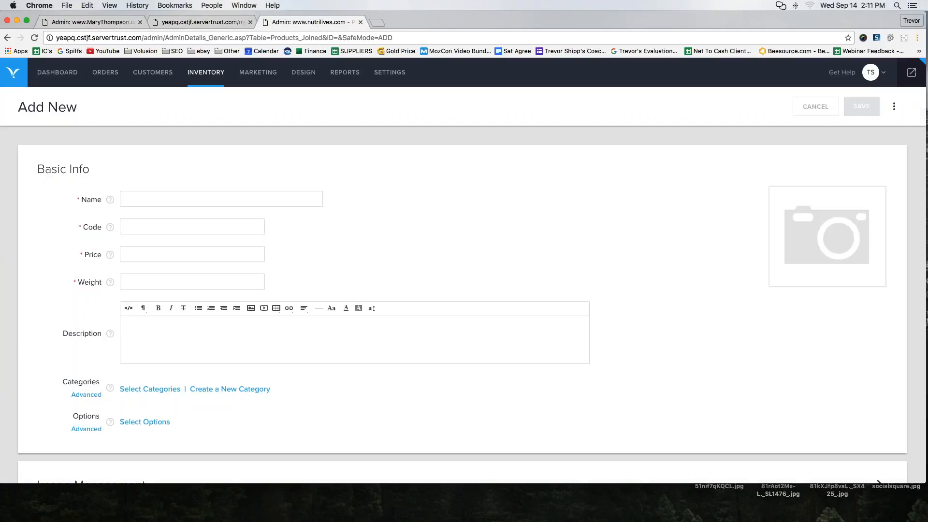
{"action": "scroll", "coordinate": [464, 290], "scroll_direction": "down", "scroll_amount": 2}
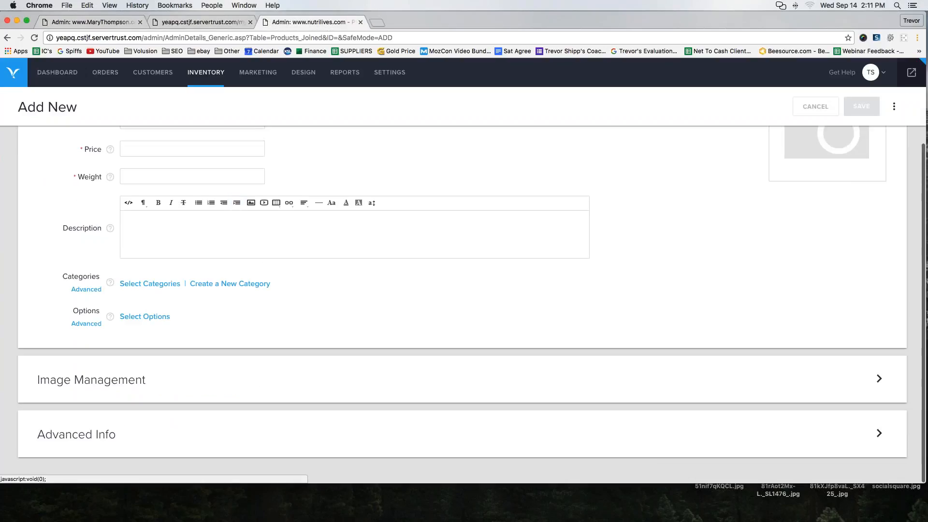
{"action": "left_click", "coordinate": [80, 379]}
{"action": "scroll", "coordinate": [79, 379], "scroll_direction": "down", "scroll_amount": 3}
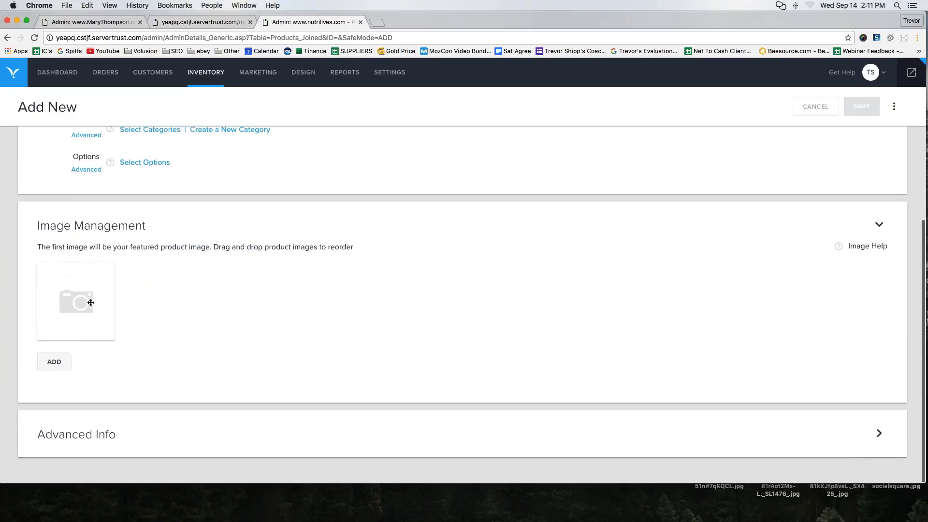
{"action": "scroll", "coordinate": [90, 303], "scroll_direction": "up", "scroll_amount": 5}
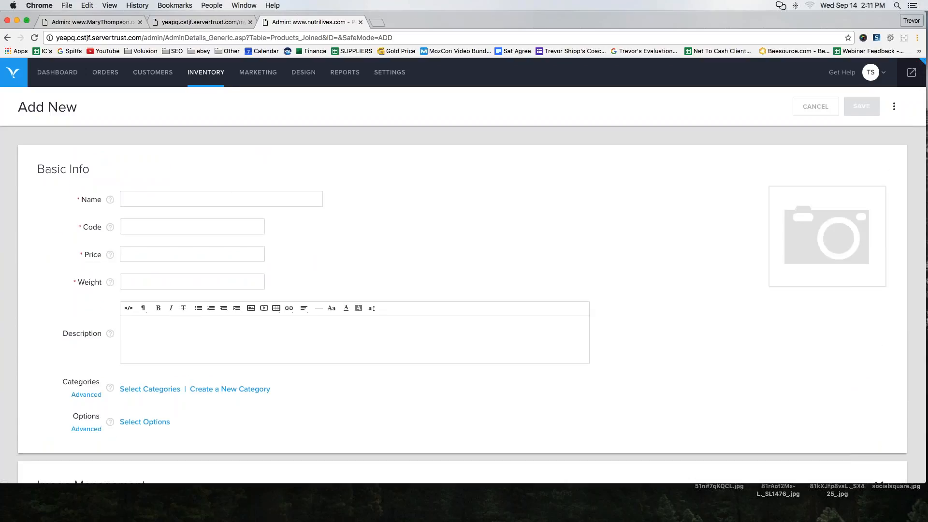
- Enter "dsad" as the product name in the nutrilives.com store's new-product form
{"action": "left_click", "coordinate": [296, 199]}
{"action": "type", "text": "dsad"}
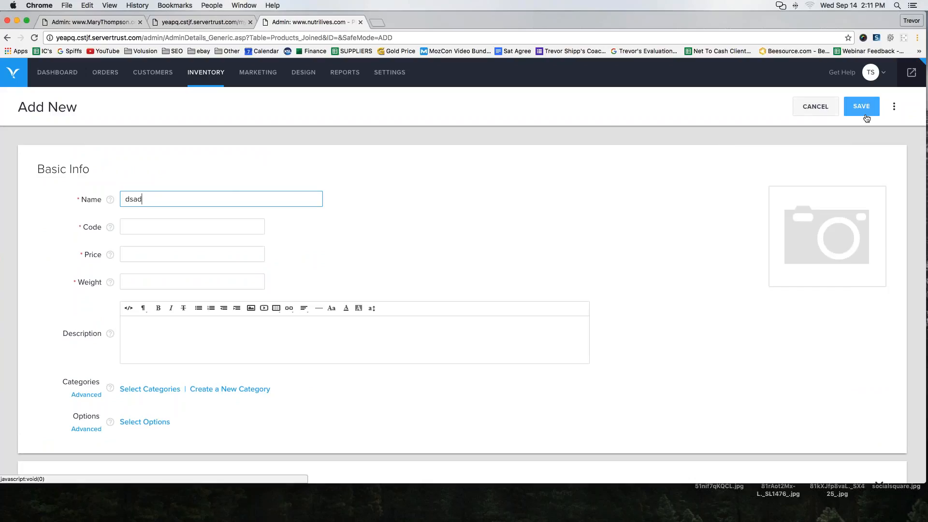
{"action": "left_click", "coordinate": [188, 22]}
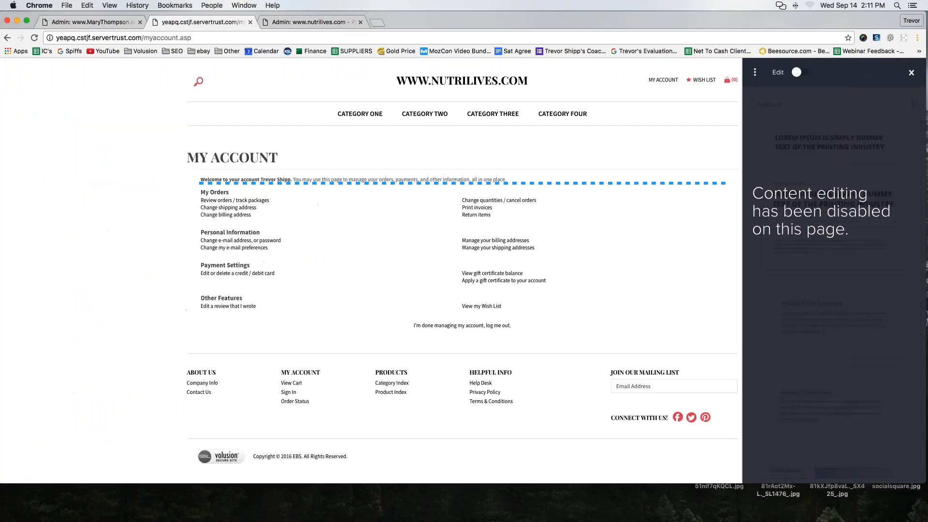
- Fill in the first store's new-product form with the name "dfsf", code "dfas" and price 99
{"action": "left_click", "coordinate": [112, 22]}
{"action": "left_click", "coordinate": [305, 191]}
{"action": "type", "text": "dfsf"}
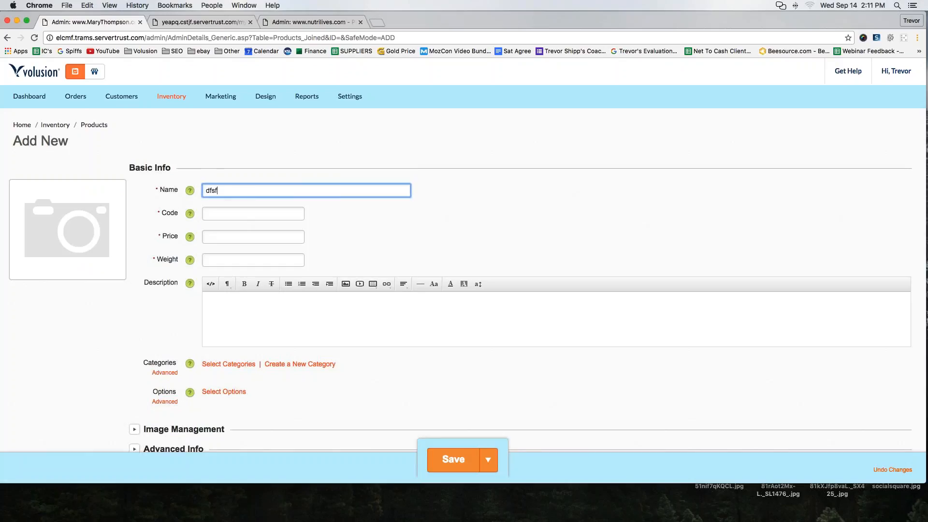
{"action": "left_click", "coordinate": [249, 215]}
{"action": "type", "text": "dfas"}
{"action": "left_click", "coordinate": [232, 238]}
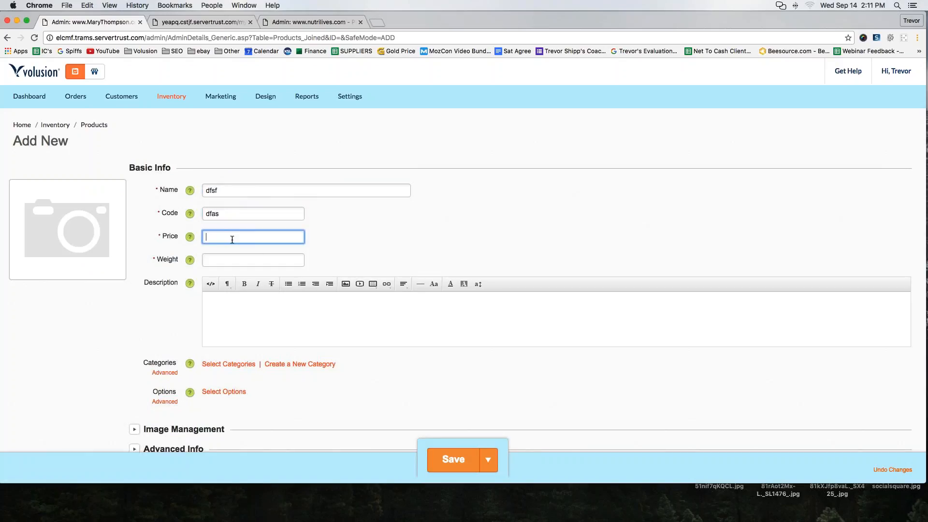
{"action": "type", "text": "99"}
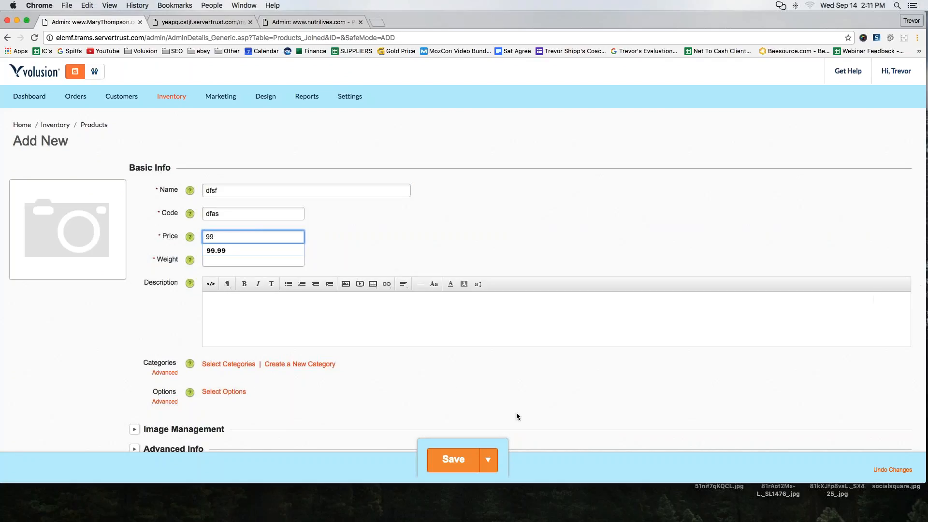
{"action": "mouse_move", "coordinate": [530, 413]}
{"action": "left_mouse_down"}
{"action": "mouse_move", "coordinate": [376, 475]}
{"action": "mouse_move", "coordinate": [488, 495]}
{"action": "mouse_move", "coordinate": [476, 398]}
{"action": "left_mouse_up"}
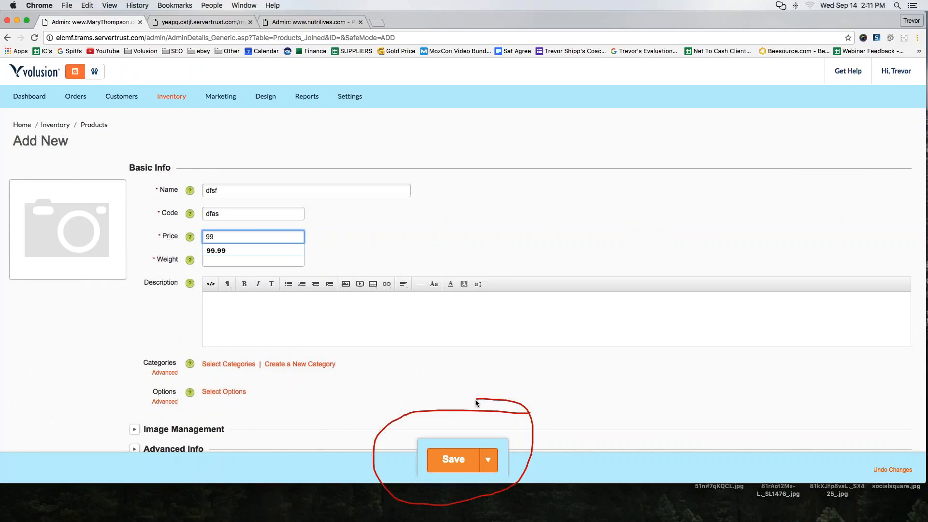
{"action": "left_click", "coordinate": [916, 169]}
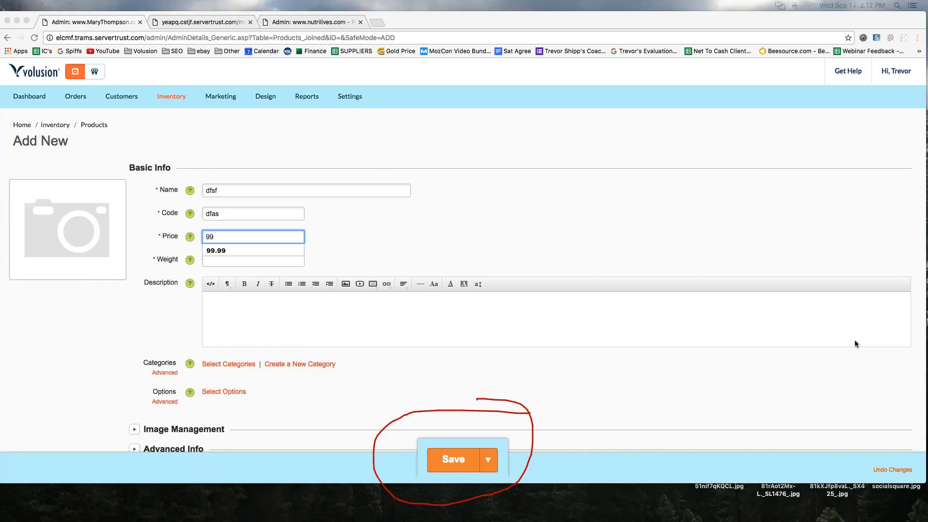
{"action": "left_click", "coordinate": [909, 269]}
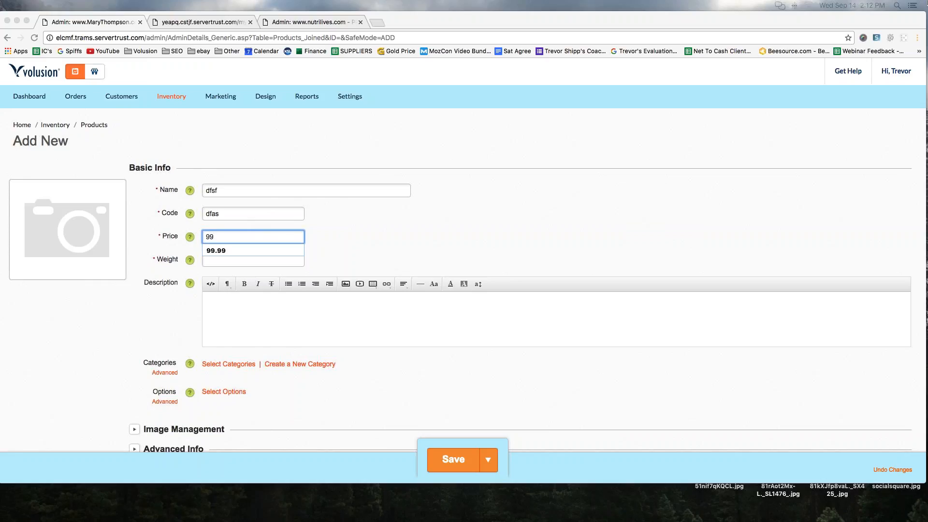
- Return to the nutrilives.com new-product form and open that store's storefront from the admin area
{"action": "left_click", "coordinate": [286, 22]}
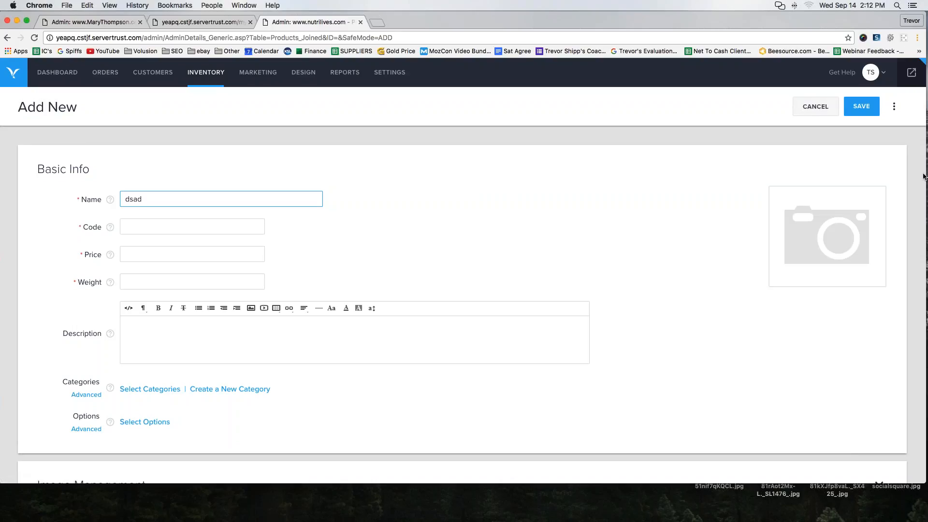
{"action": "left_click", "coordinate": [926, 175]}
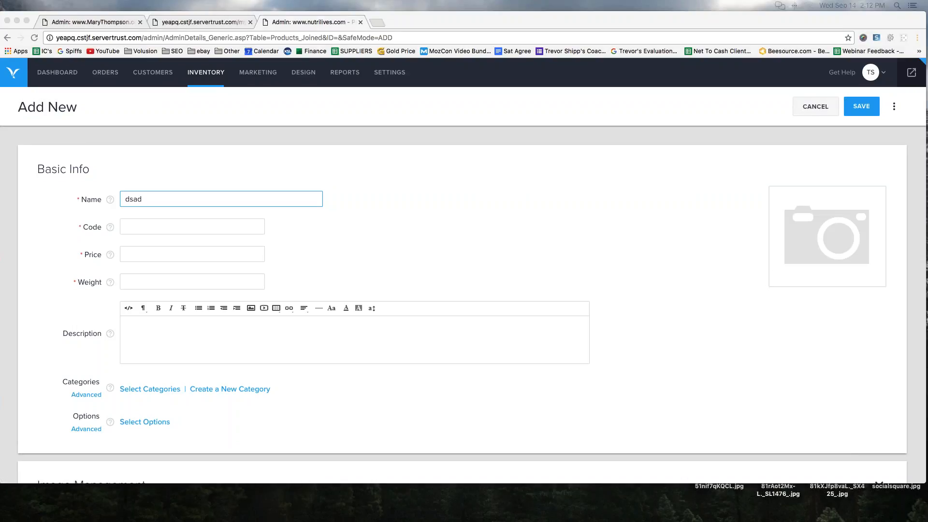
{"action": "mouse_move", "coordinate": [903, 55]}
{"action": "left_mouse_down"}
{"action": "mouse_move", "coordinate": [888, 73]}
{"action": "mouse_move", "coordinate": [904, 101]}
{"action": "mouse_move", "coordinate": [924, 77]}
{"action": "mouse_move", "coordinate": [885, 60]}
{"action": "left_mouse_up"}
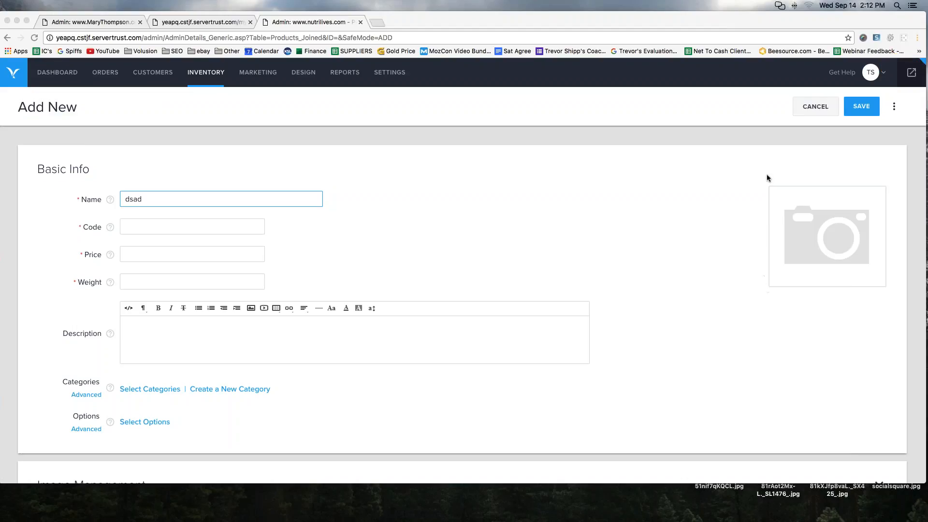
{"action": "left_click", "coordinate": [911, 74]}
{"action": "left_click", "coordinate": [910, 75]}
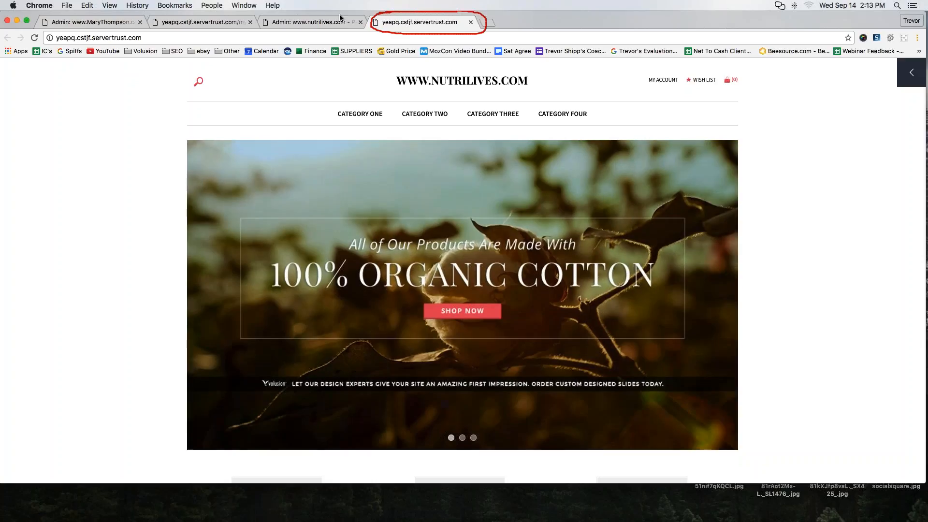
{"action": "mouse_move", "coordinate": [341, 15]}
{"action": "left_mouse_down"}
{"action": "mouse_move", "coordinate": [266, 15]}
{"action": "mouse_move", "coordinate": [268, 29]}
{"action": "left_mouse_up"}
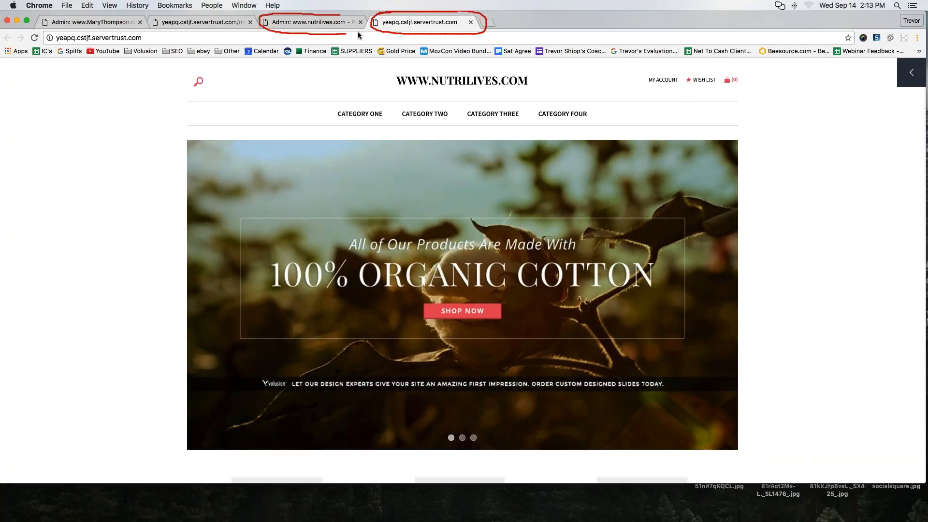
{"action": "left_click_drag", "start_coordinate": [357, 31], "coordinate": [368, 18]}
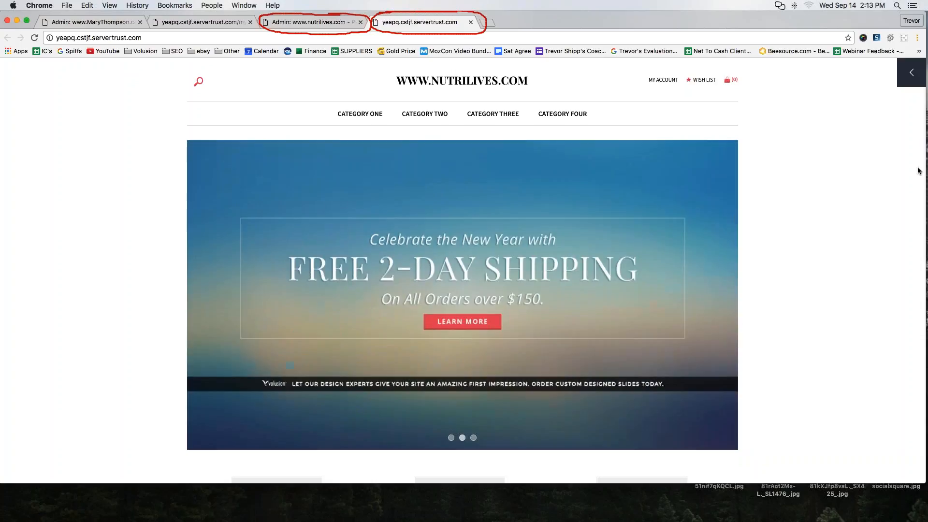
{"action": "left_click", "coordinate": [918, 171]}
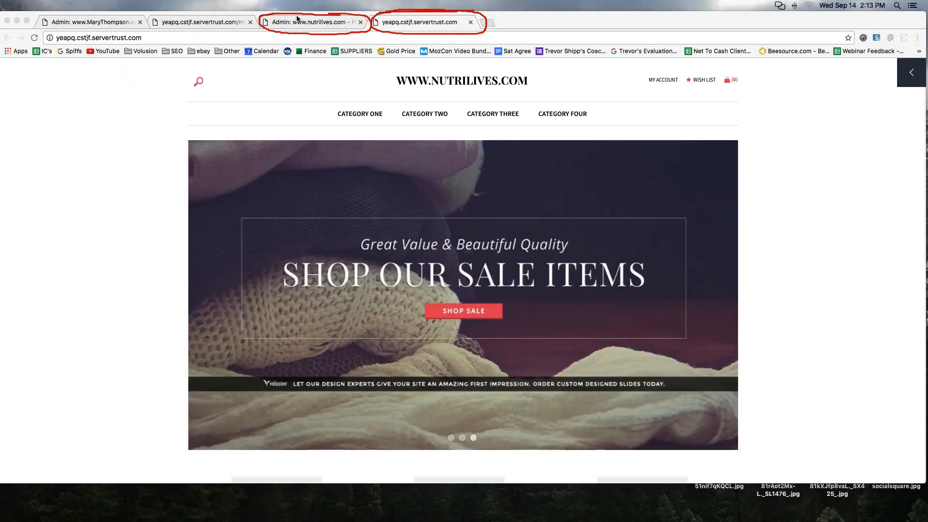
- Alternate between the nutrilives.com admin form and its public storefront to compare the two views
{"action": "left_click", "coordinate": [312, 23]}
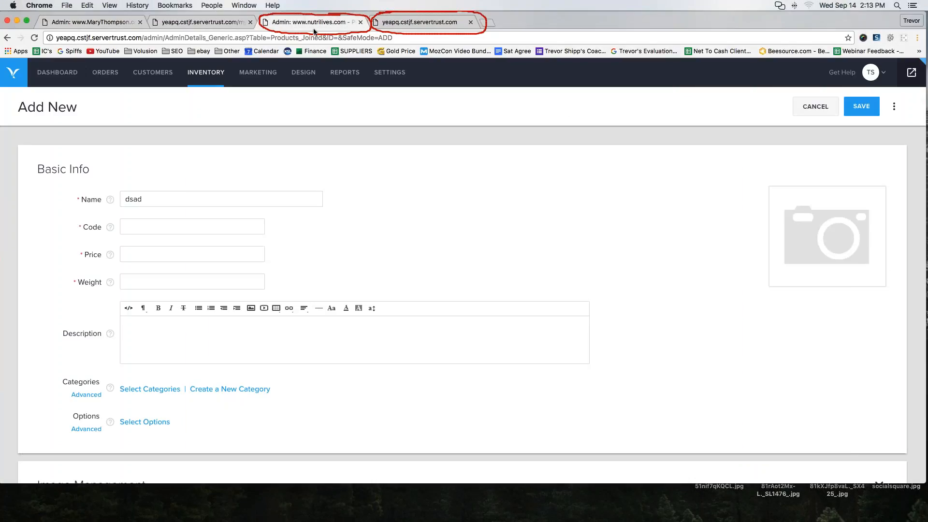
{"action": "left_click", "coordinate": [407, 24]}
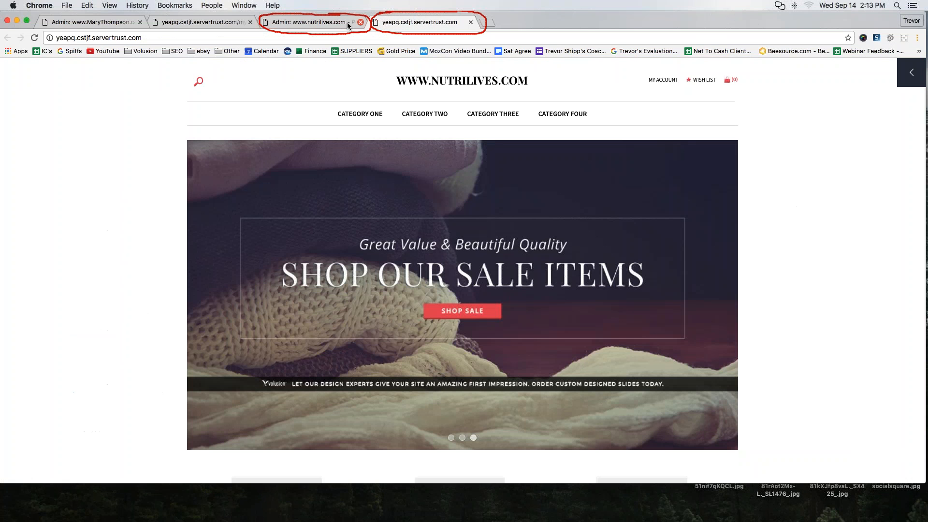
{"action": "left_click", "coordinate": [348, 25]}
{"action": "left_click", "coordinate": [415, 23]}
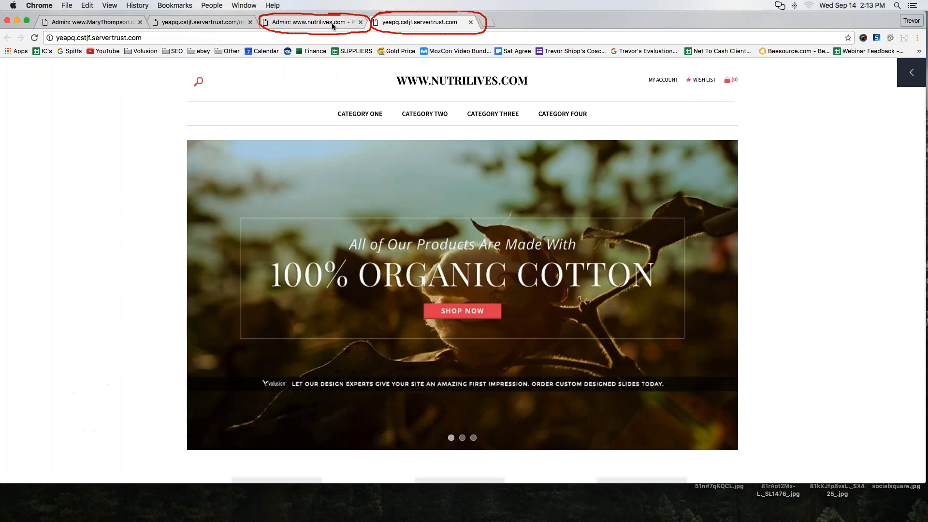
{"action": "left_click", "coordinate": [332, 26]}
{"action": "left_click", "coordinate": [416, 23]}
{"action": "left_click", "coordinate": [307, 27]}
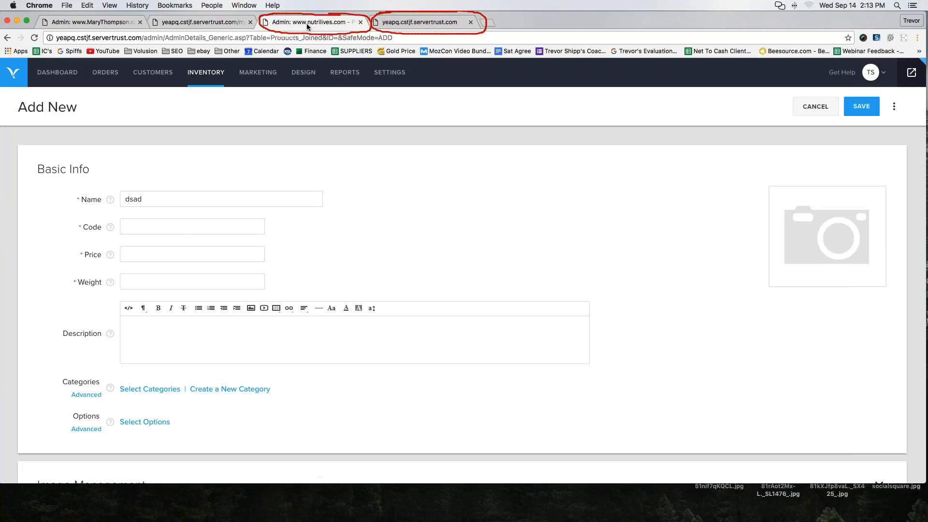
{"action": "left_click", "coordinate": [403, 22]}
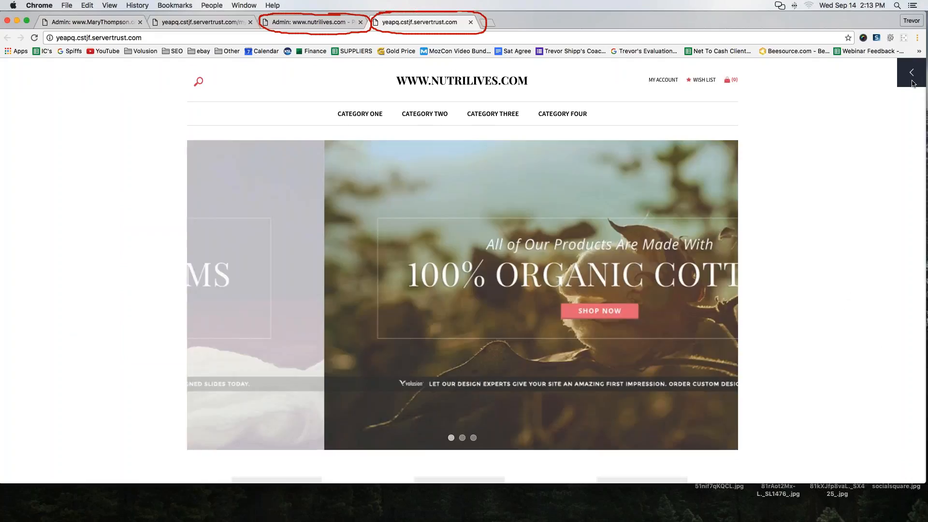
- Open the content editing panel on the nutrilives.com storefront and look over the home page
{"action": "left_click", "coordinate": [911, 72]}
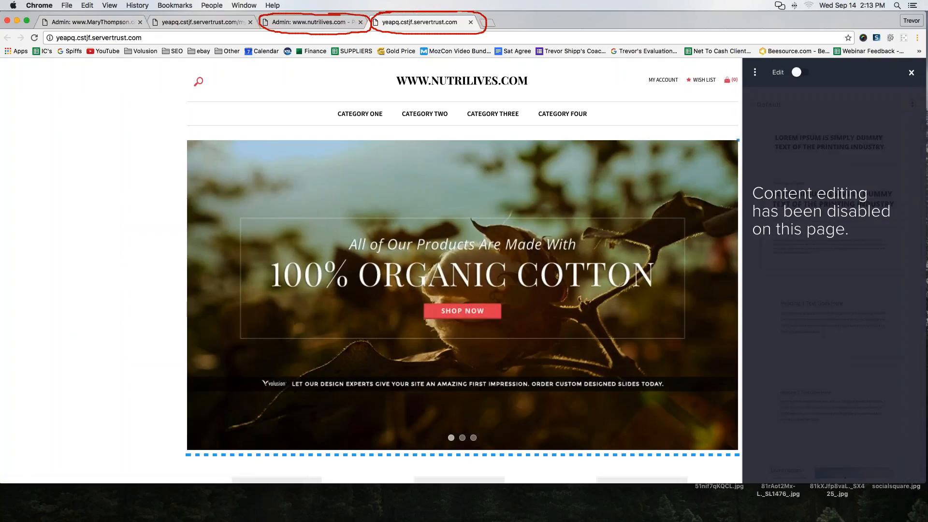
{"action": "left_click", "coordinate": [754, 74]}
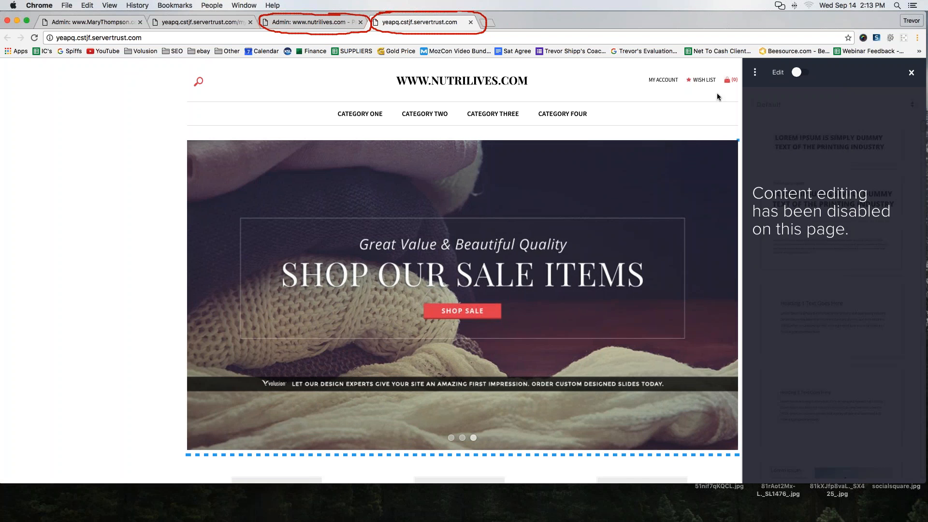
{"action": "scroll", "coordinate": [627, 111], "scroll_direction": "down", "scroll_amount": 3}
{"action": "scroll", "coordinate": [463, 270], "scroll_direction": "up", "scroll_amount": 2}
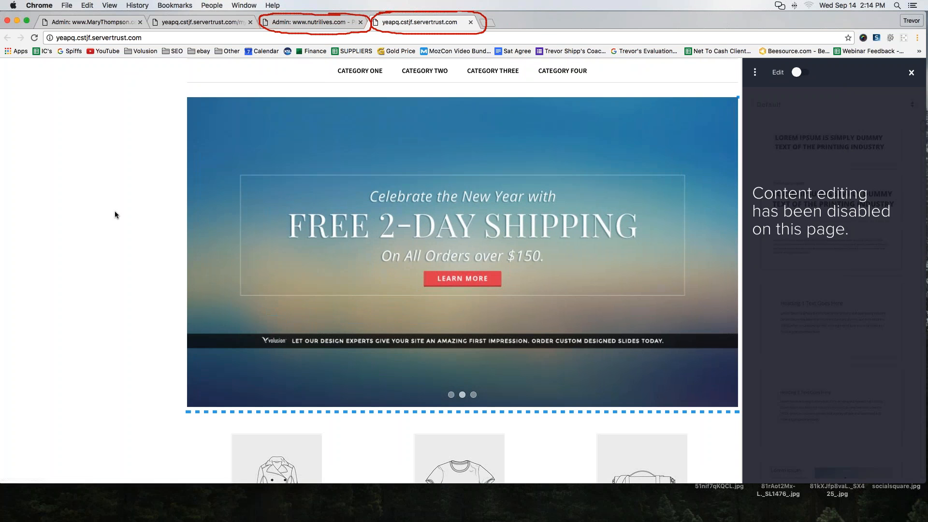
{"action": "scroll", "coordinate": [115, 214], "scroll_direction": "down", "scroll_amount": 3}
{"action": "scroll", "coordinate": [116, 211], "scroll_direction": "up", "scroll_amount": 5}
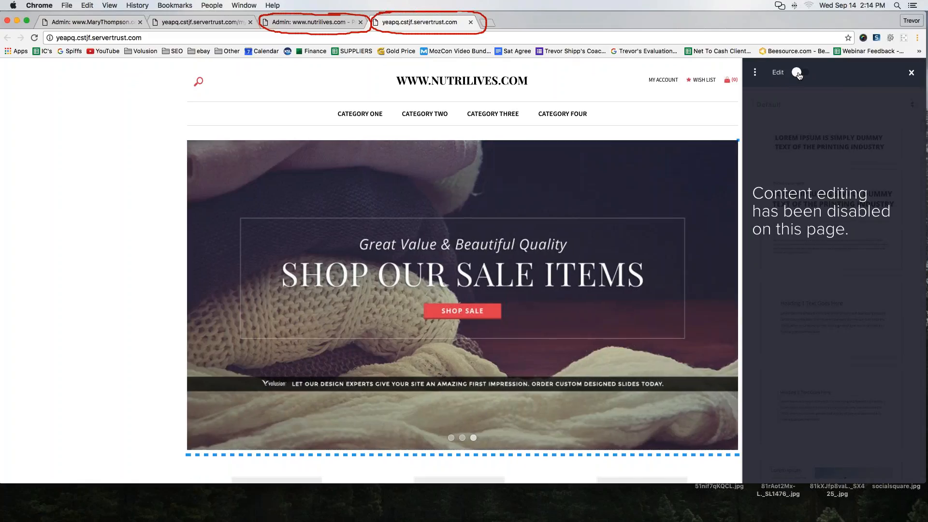
- Enable content editing on the storefront and look through the Default content blocks and the page's placement areas
{"action": "left_click", "coordinate": [797, 73]}
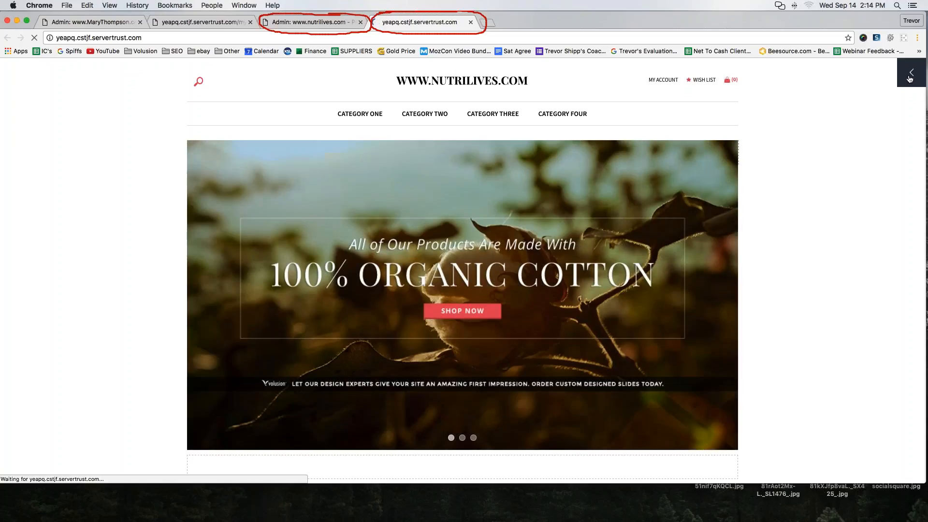
{"action": "left_click", "coordinate": [909, 79]}
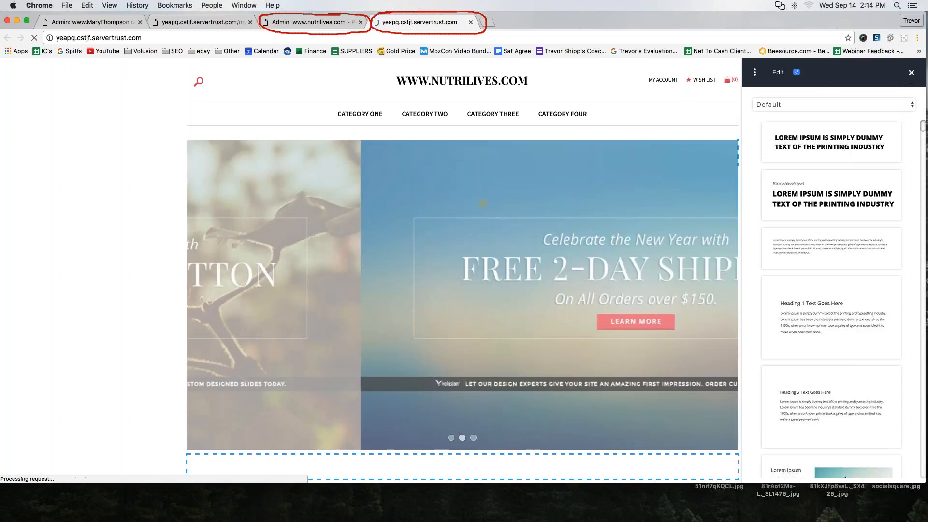
{"action": "scroll", "coordinate": [818, 158], "scroll_direction": "down", "scroll_amount": 6}
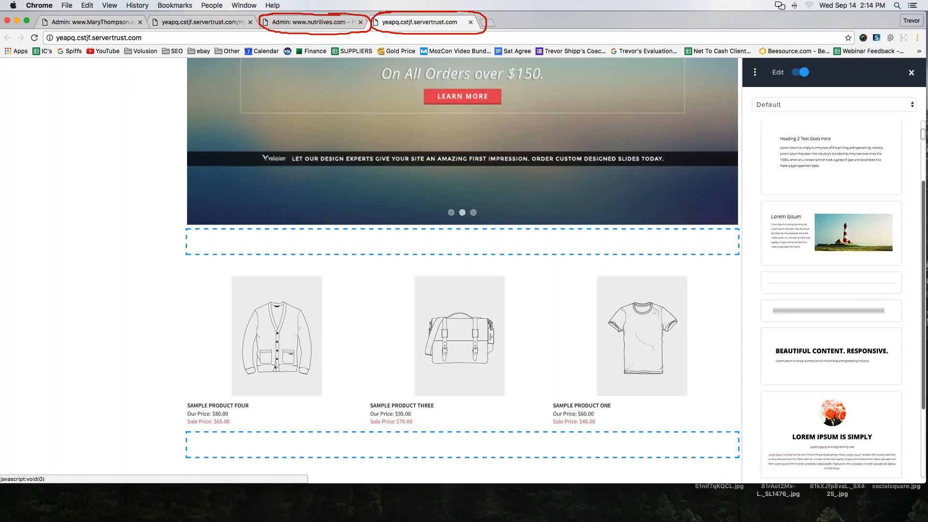
{"action": "scroll", "coordinate": [818, 157], "scroll_direction": "up", "scroll_amount": 1}
{"action": "scroll", "coordinate": [463, 271], "scroll_direction": "down", "scroll_amount": 2}
{"action": "scroll", "coordinate": [831, 299], "scroll_direction": "down", "scroll_amount": 8}
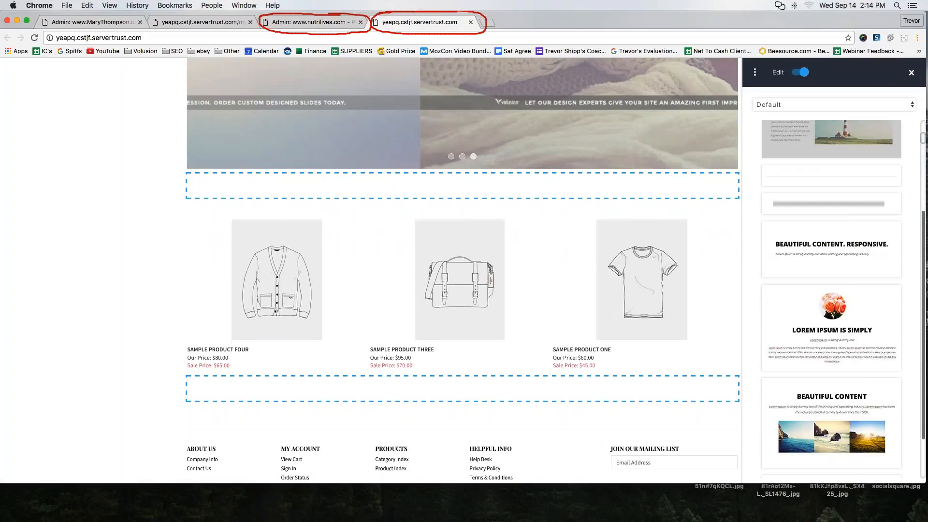
{"action": "scroll", "coordinate": [839, 319], "scroll_direction": "down", "scroll_amount": 1}
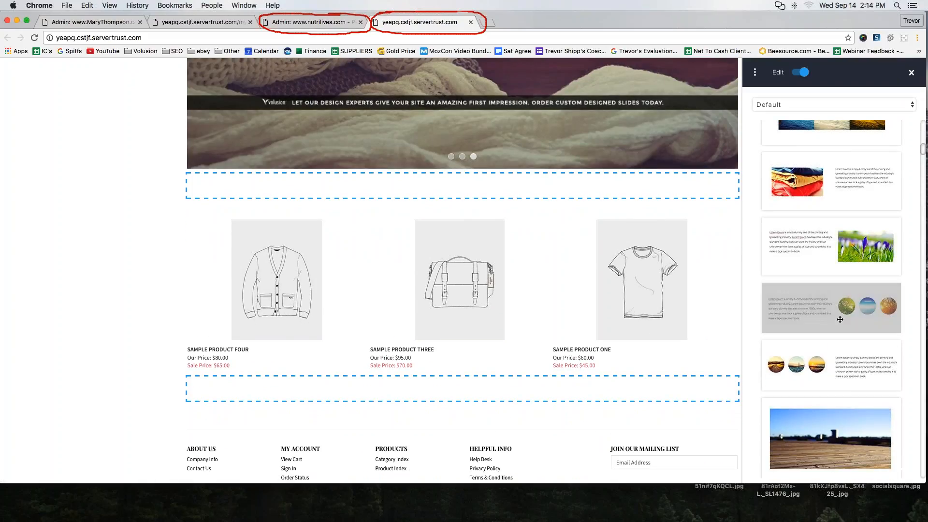
- Place the block with text and three round images below the home page banner and check its text and image editing controls
{"action": "left_click_drag", "start_coordinate": [838, 312], "coordinate": [675, 194]}
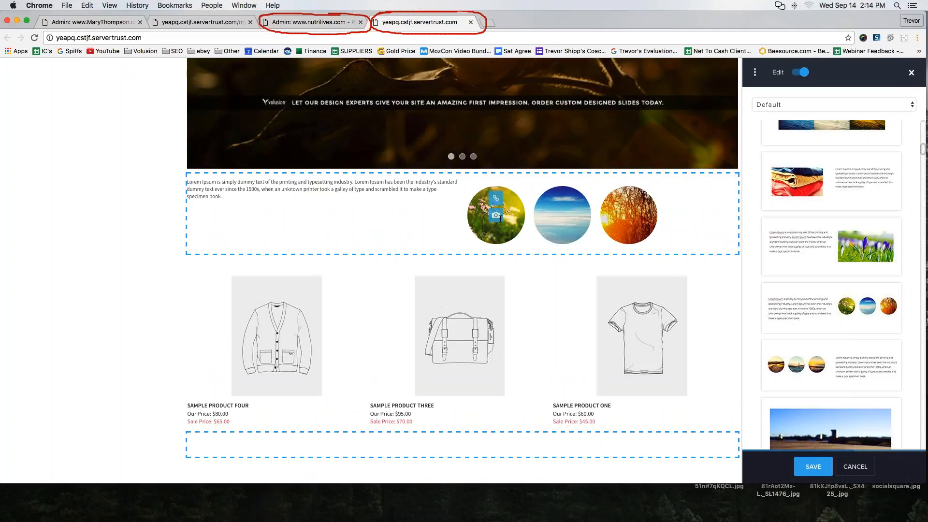
{"action": "left_click", "coordinate": [243, 185]}
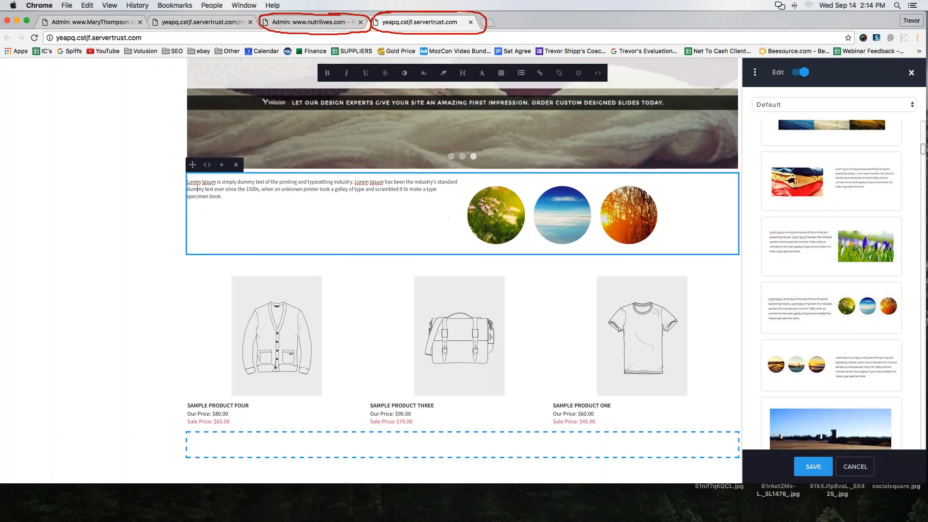
{"action": "mouse_move", "coordinate": [504, 219]}
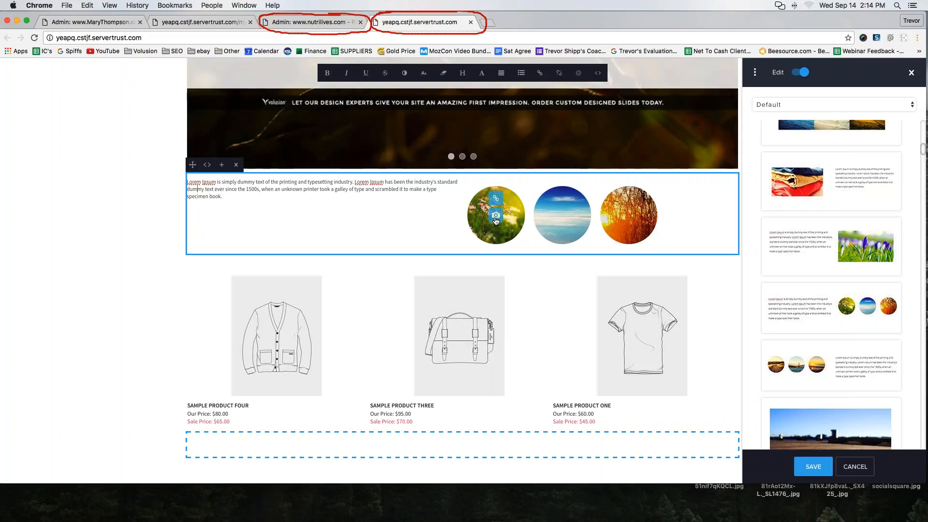
- Place the block with two captioned landscape images in the content area below the sample products
{"action": "scroll", "coordinate": [671, 213], "scroll_direction": "down", "scroll_amount": 2}
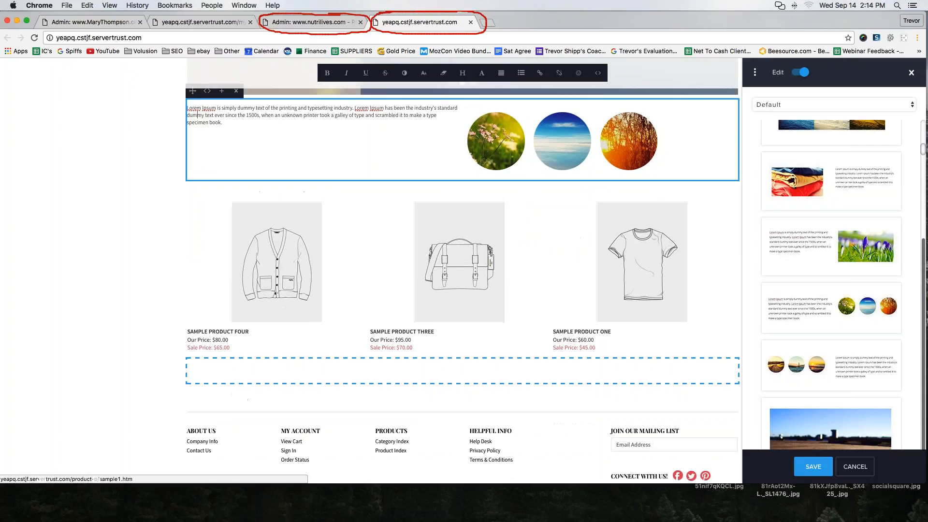
{"action": "scroll", "coordinate": [823, 331], "scroll_direction": "down", "scroll_amount": 5}
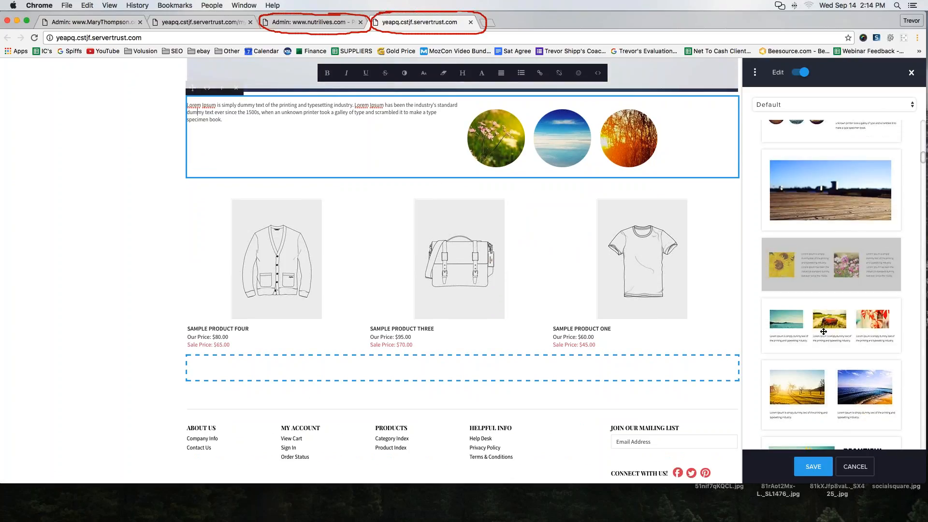
{"action": "scroll", "coordinate": [823, 331], "scroll_direction": "down", "scroll_amount": 3}
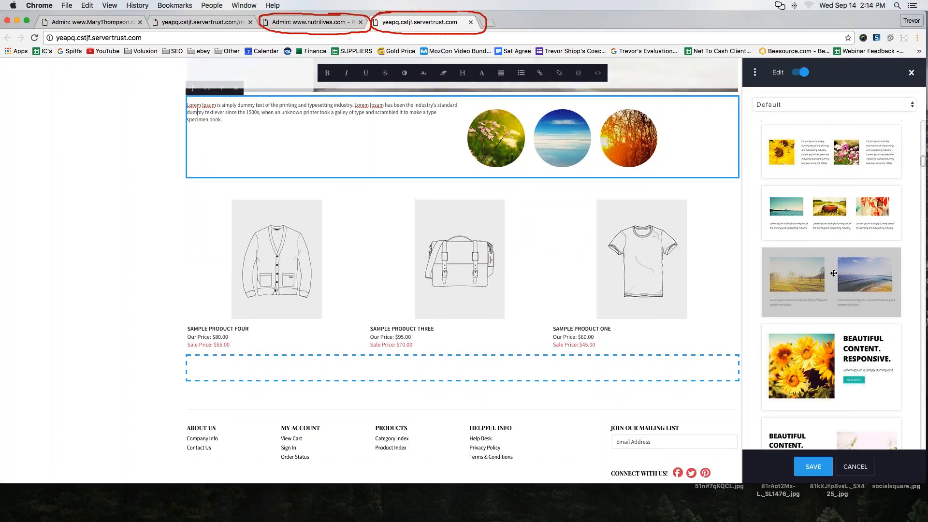
{"action": "scroll", "coordinate": [816, 289], "scroll_direction": "down", "scroll_amount": 1}
{"action": "left_click_drag", "start_coordinate": [816, 288], "coordinate": [570, 366]}
{"action": "scroll", "coordinate": [571, 367], "scroll_direction": "down", "scroll_amount": 4}
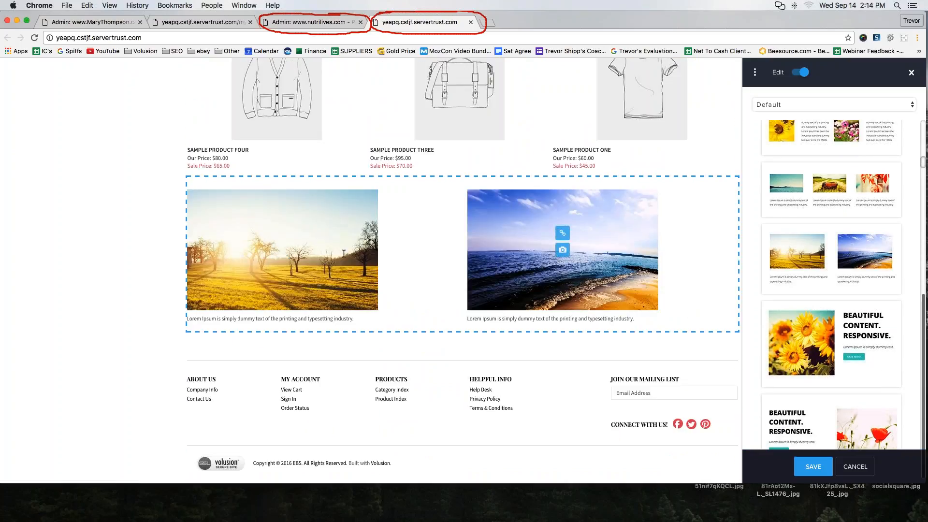
- Try to place the full-width video block, Snippet 47, below the sample products
{"action": "scroll", "coordinate": [831, 285], "scroll_direction": "down", "scroll_amount": 3}
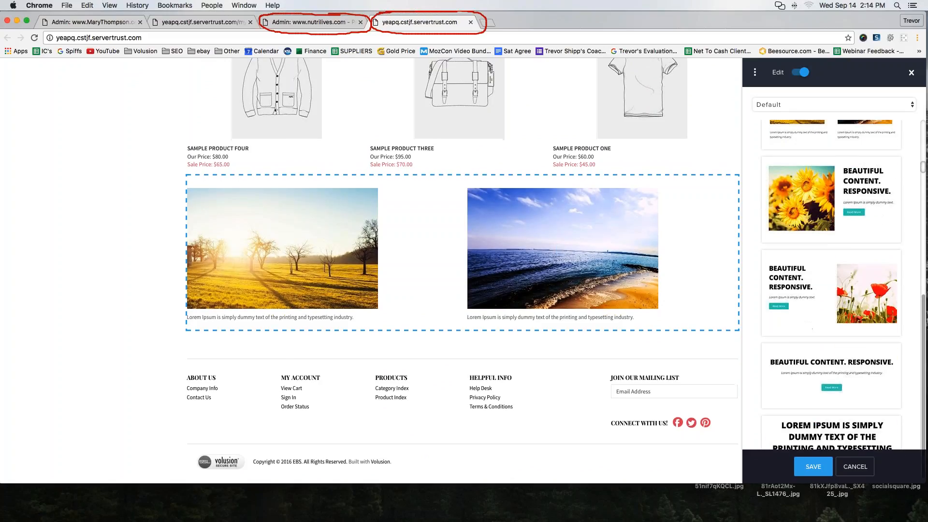
{"action": "scroll", "coordinate": [561, 232], "scroll_direction": "down", "scroll_amount": 1}
{"action": "scroll", "coordinate": [831, 220], "scroll_direction": "down", "scroll_amount": 3}
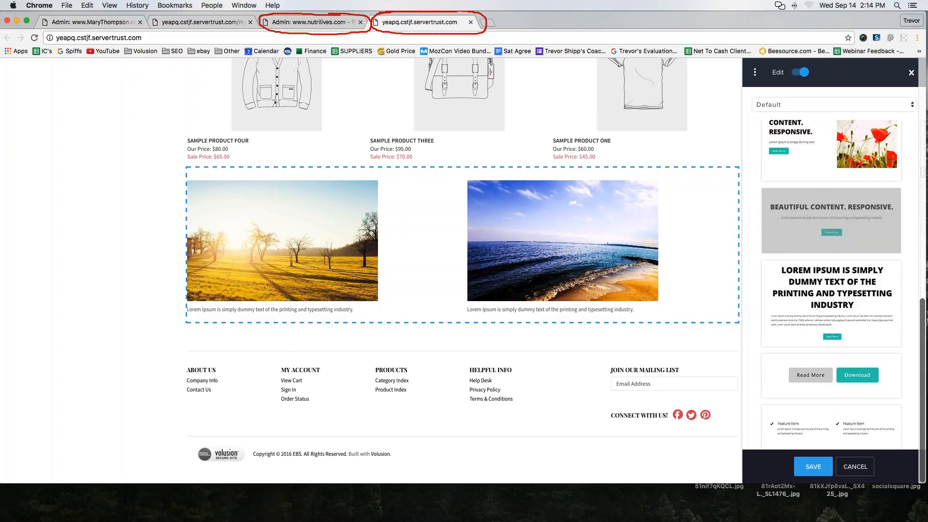
{"action": "scroll", "coordinate": [850, 295], "scroll_direction": "down", "scroll_amount": 10}
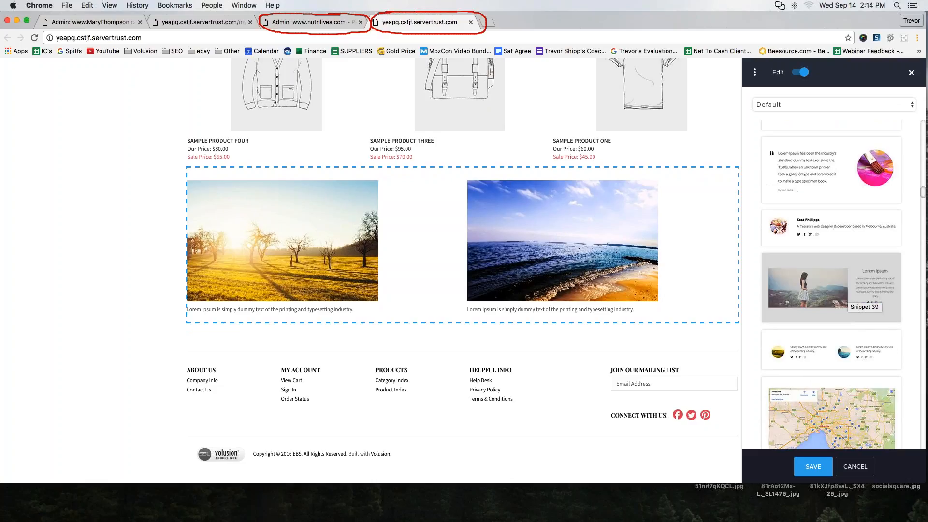
{"action": "scroll", "coordinate": [850, 295], "scroll_direction": "down", "scroll_amount": 10}
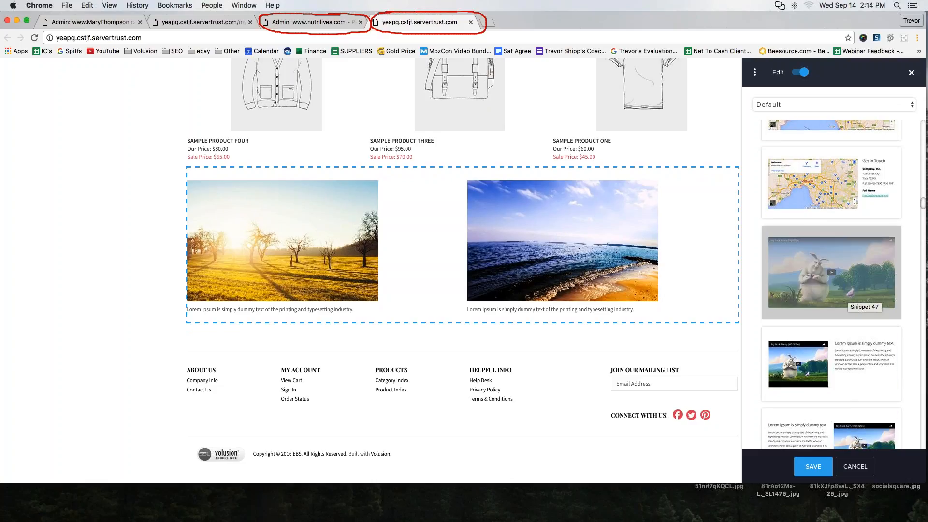
{"action": "left_click_drag", "start_coordinate": [848, 292], "coordinate": [516, 344]}
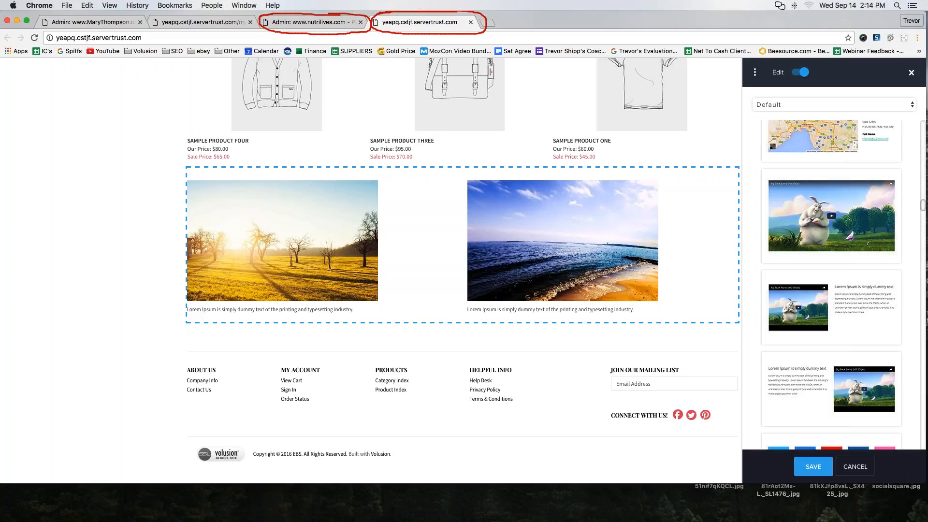
- Look through the remaining Default content blocks, including the video, social and heading layouts, and review the blocks placed on the page
{"action": "scroll", "coordinate": [832, 280], "scroll_direction": "down", "scroll_amount": 2}
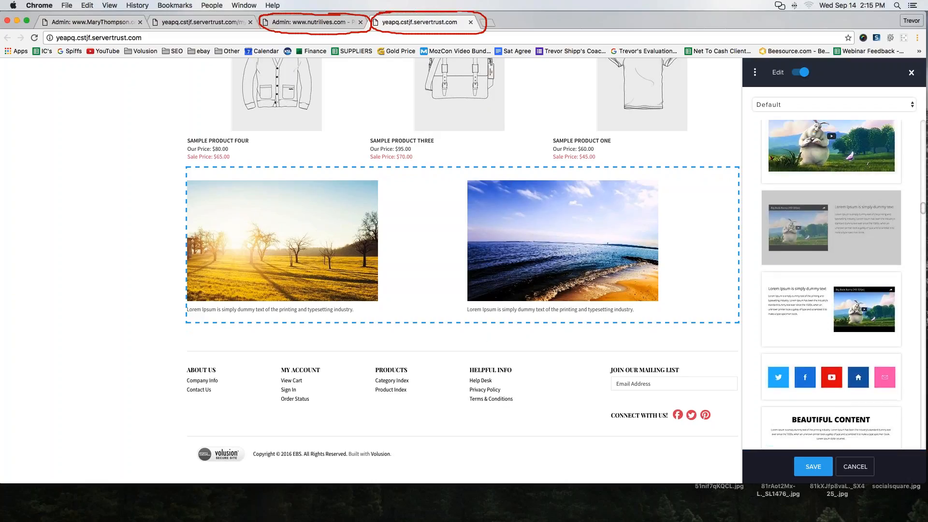
{"action": "scroll", "coordinate": [831, 285], "scroll_direction": "down", "scroll_amount": 8}
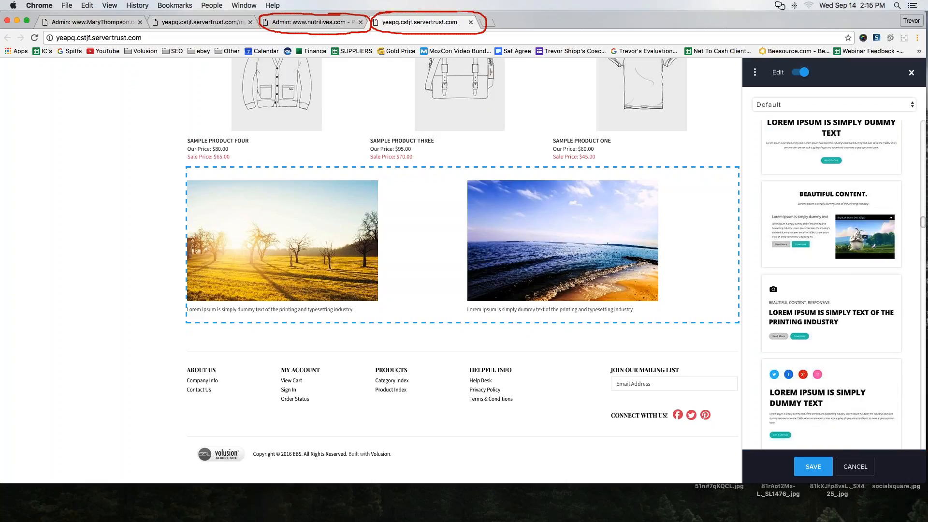
{"action": "scroll", "coordinate": [840, 276], "scroll_direction": "down", "scroll_amount": 7}
{"action": "scroll", "coordinate": [840, 276], "scroll_direction": "up", "scroll_amount": 5}
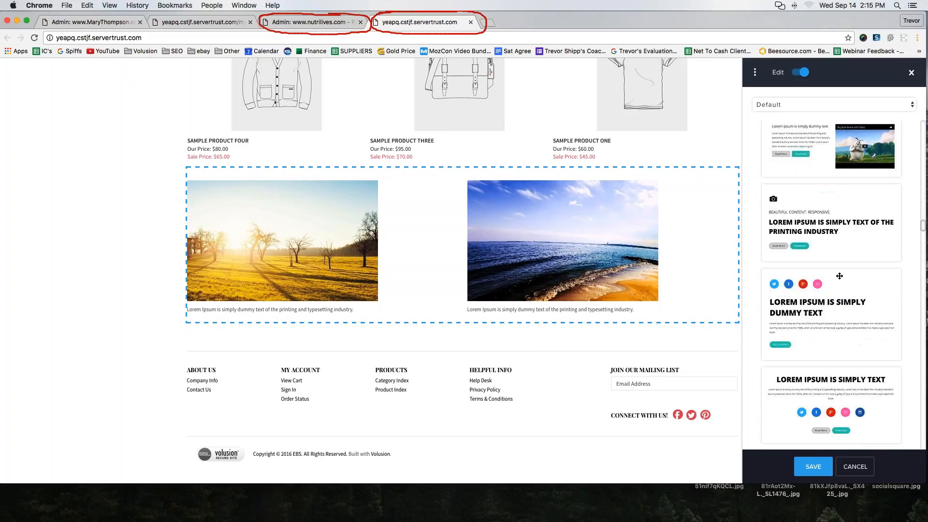
{"action": "scroll", "coordinate": [840, 276], "scroll_direction": "up", "scroll_amount": 10}
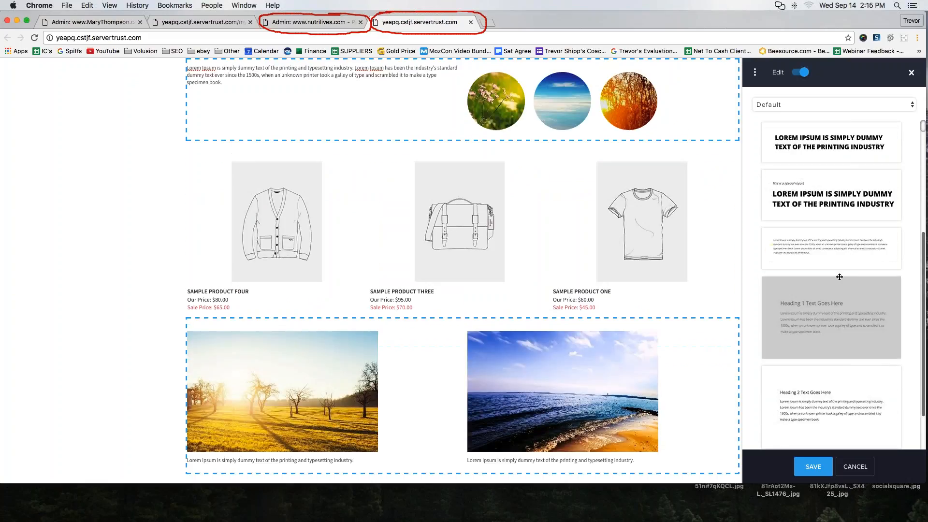
{"action": "scroll", "coordinate": [840, 276], "scroll_direction": "up", "scroll_amount": 1}
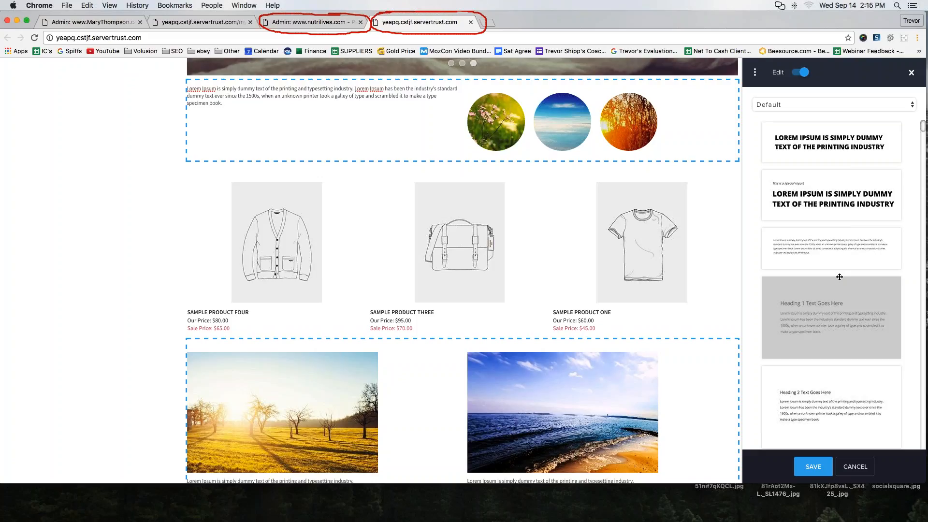
- Open the elcmf.trams.servertrust.com storefront from its admin area, discarding the unsaved new product
{"action": "left_click", "coordinate": [59, 22]}
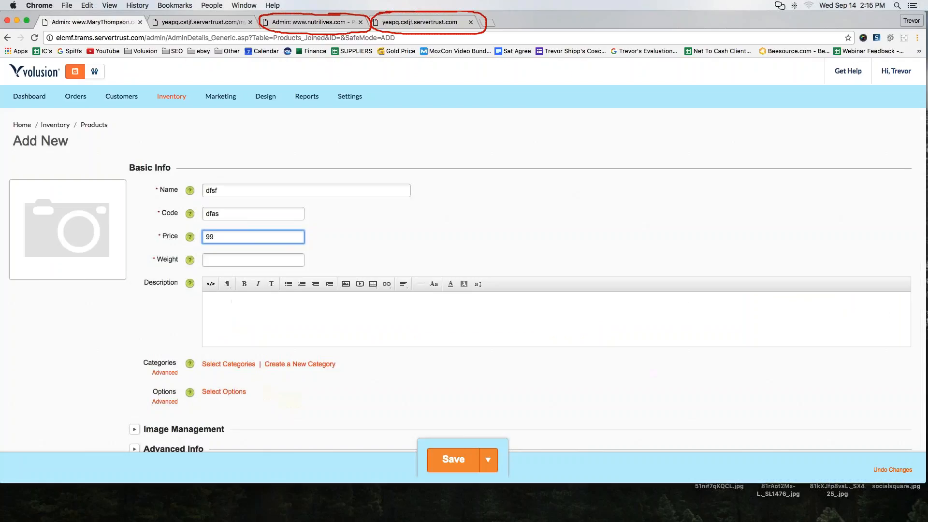
{"action": "left_click", "coordinate": [95, 71]}
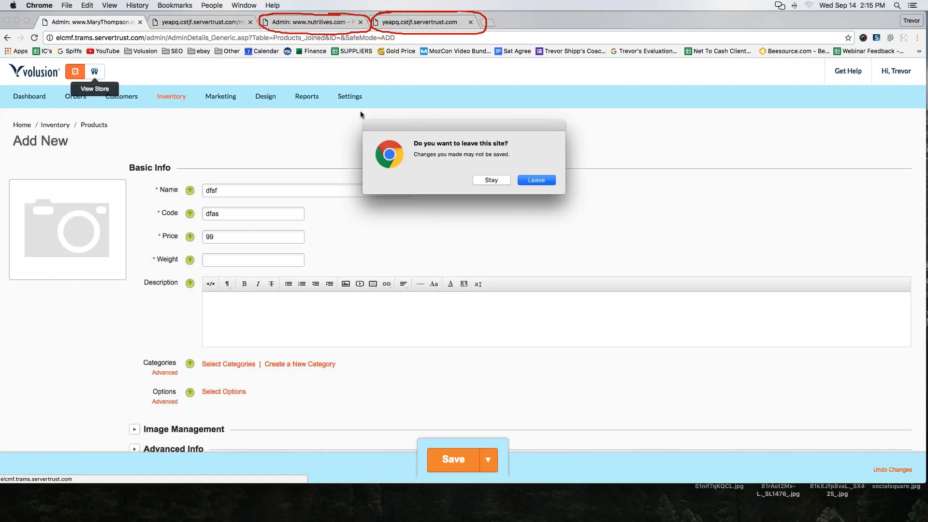
{"action": "key", "text": "Return"}
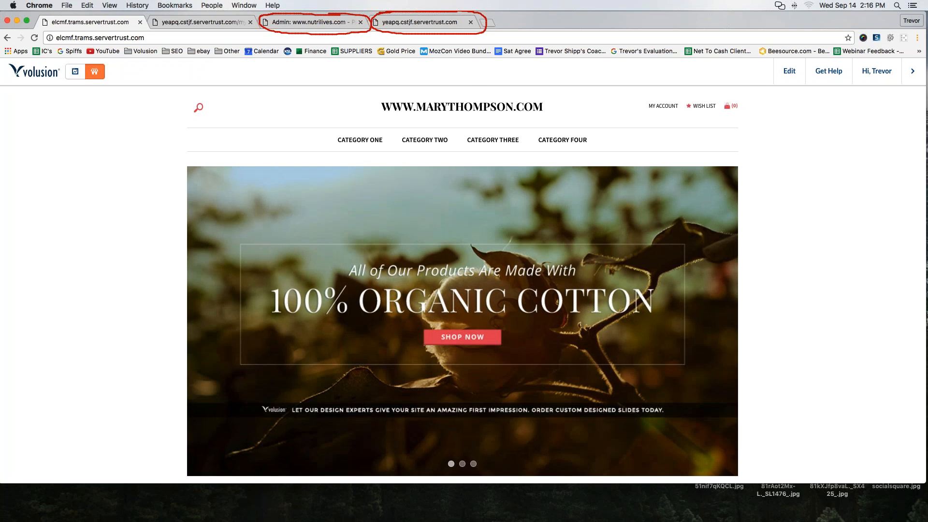
- Return to the nutrilives.com storefront editor and examine the available content block categories, keeping Default selected
{"action": "left_click", "coordinate": [416, 23]}
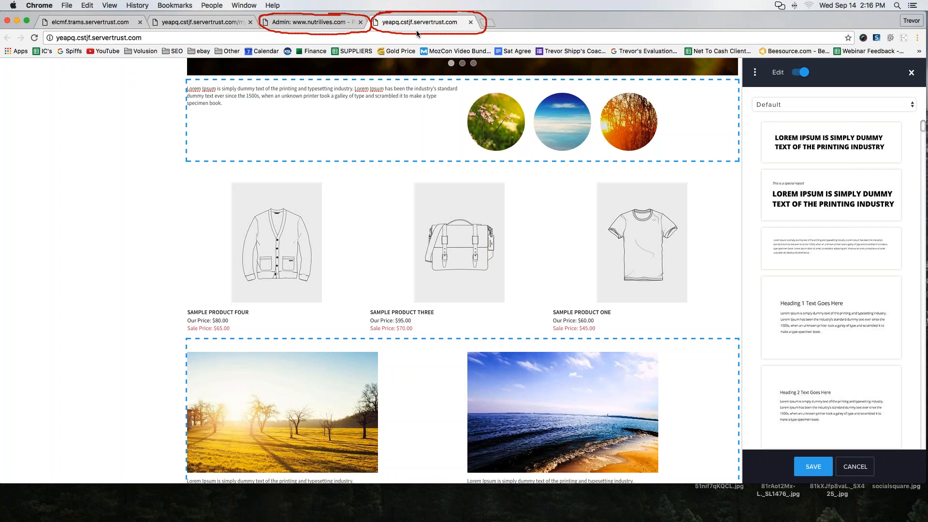
{"action": "scroll", "coordinate": [415, 127], "scroll_direction": "up", "scroll_amount": 10}
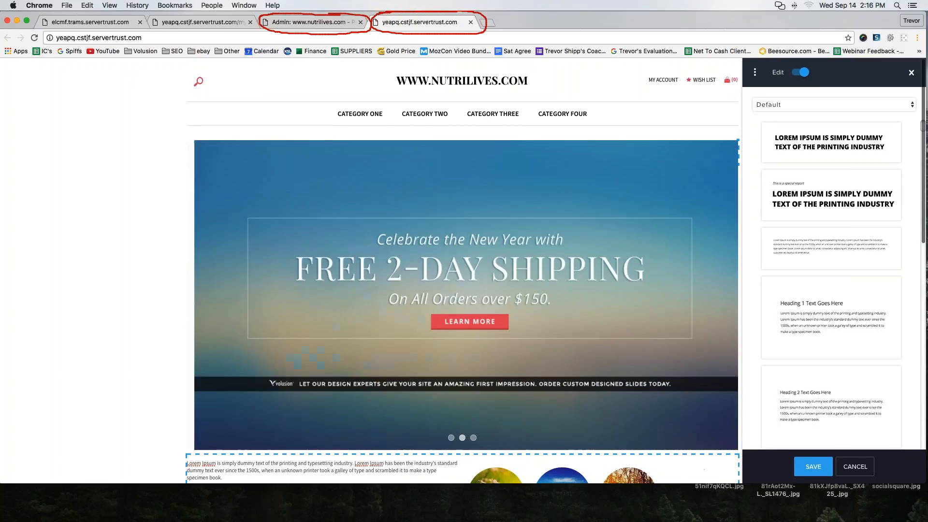
{"action": "left_click", "coordinate": [831, 104]}
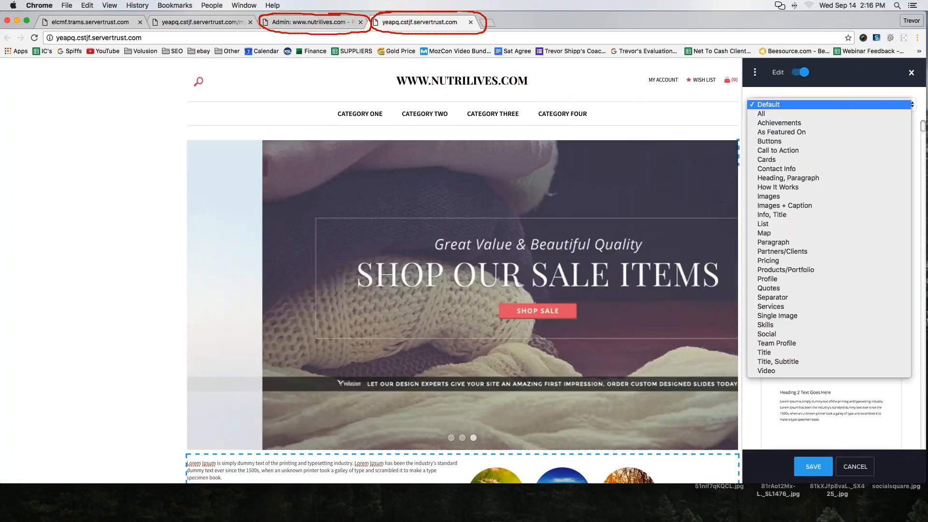
{"action": "left_click", "coordinate": [814, 106]}
{"action": "left_click", "coordinate": [814, 106]}
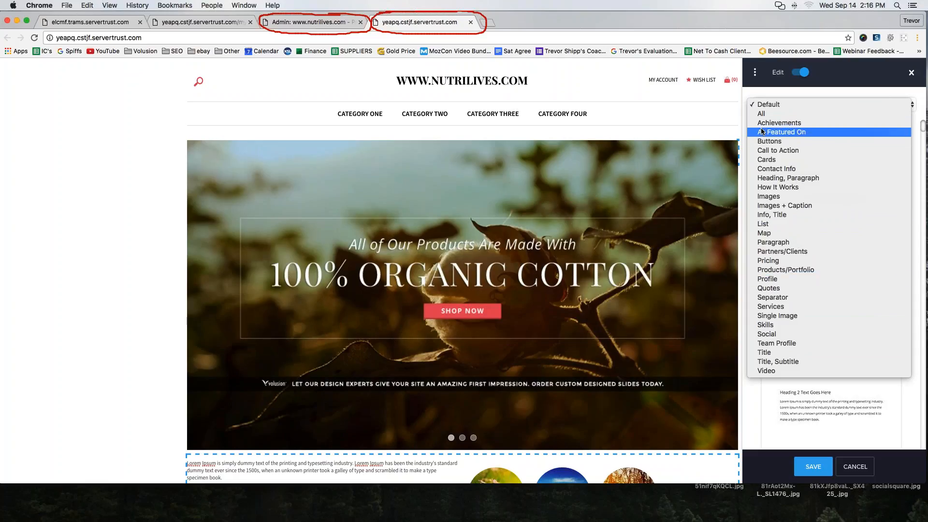
- Open the nutrilives.com admin Dashboard from the storefront editor's options, then close it to return to the storefront
{"action": "left_click", "coordinate": [754, 72]}
{"action": "left_click", "coordinate": [755, 72]}
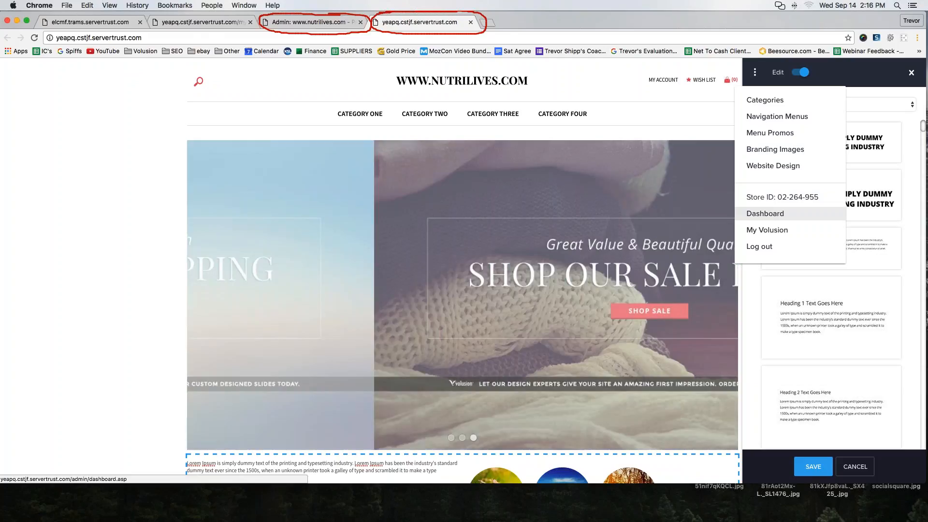
{"action": "left_click", "coordinate": [765, 215]}
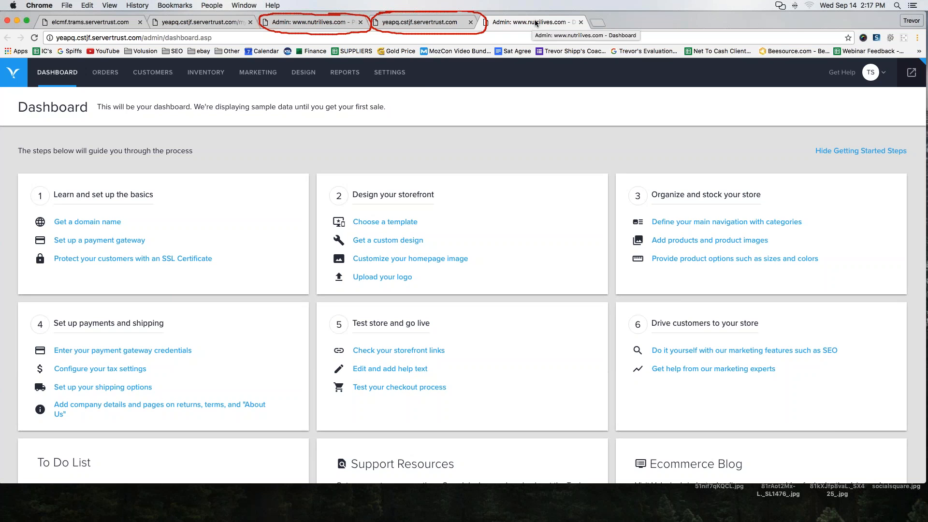
{"action": "left_click", "coordinate": [580, 22]}
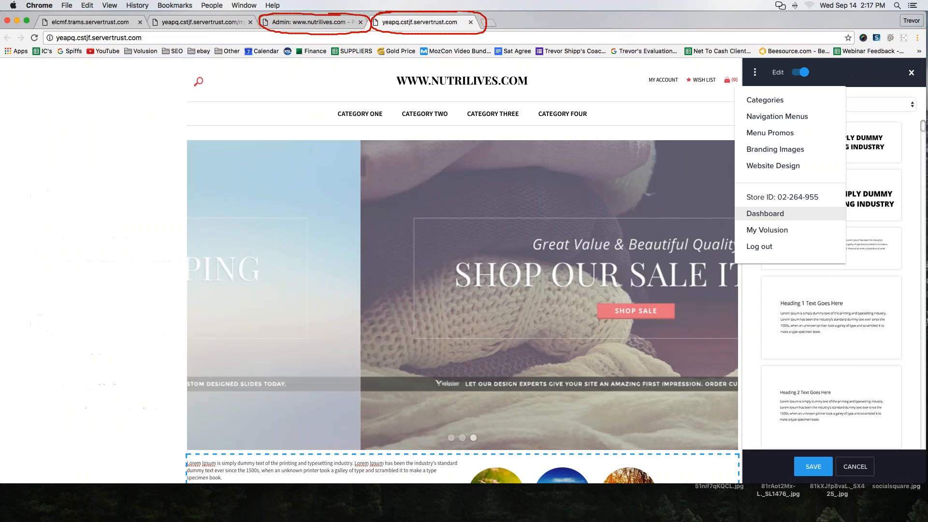
- Check the nutrilives.com admin page once more, then review the edited home page on its storefront
{"action": "left_click", "coordinate": [315, 22]}
{"action": "left_click", "coordinate": [419, 21]}
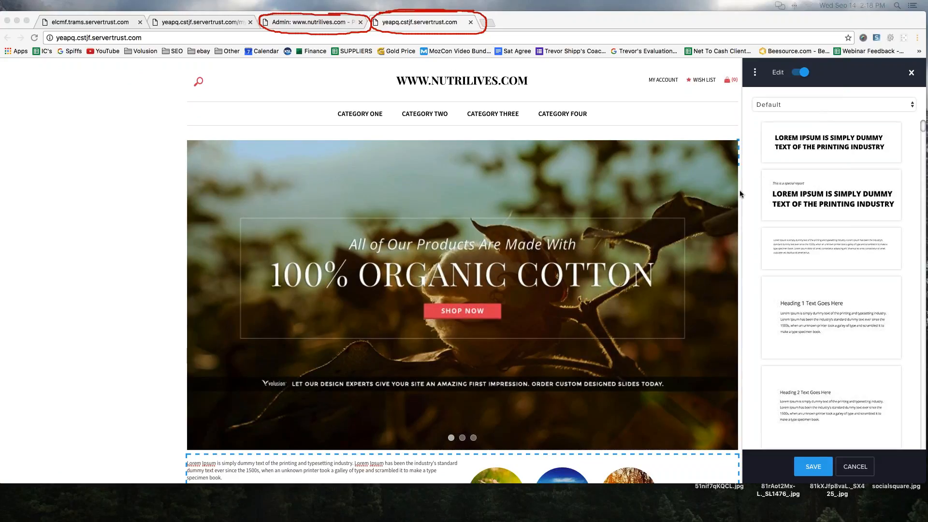
{"action": "scroll", "coordinate": [108, 169], "scroll_direction": "down", "scroll_amount": 5}
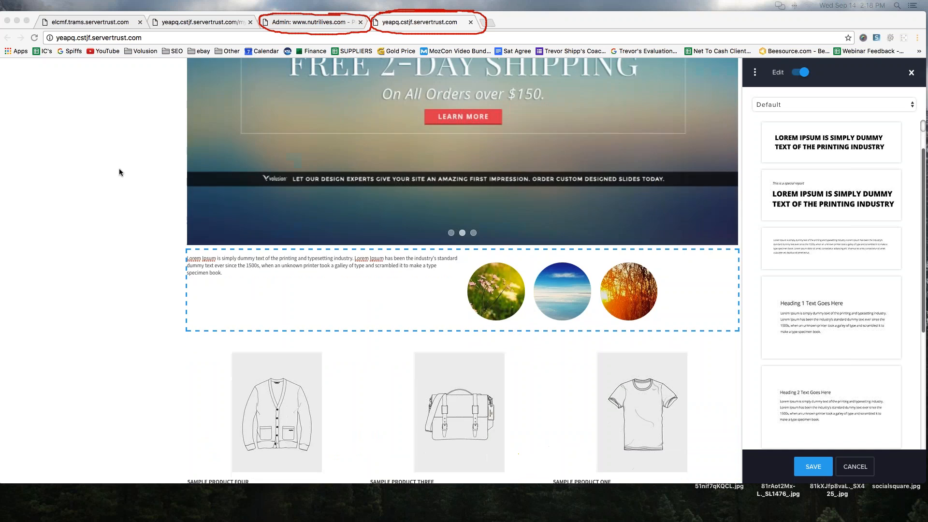
{"action": "scroll", "coordinate": [120, 172], "scroll_direction": "up", "scroll_amount": 5}
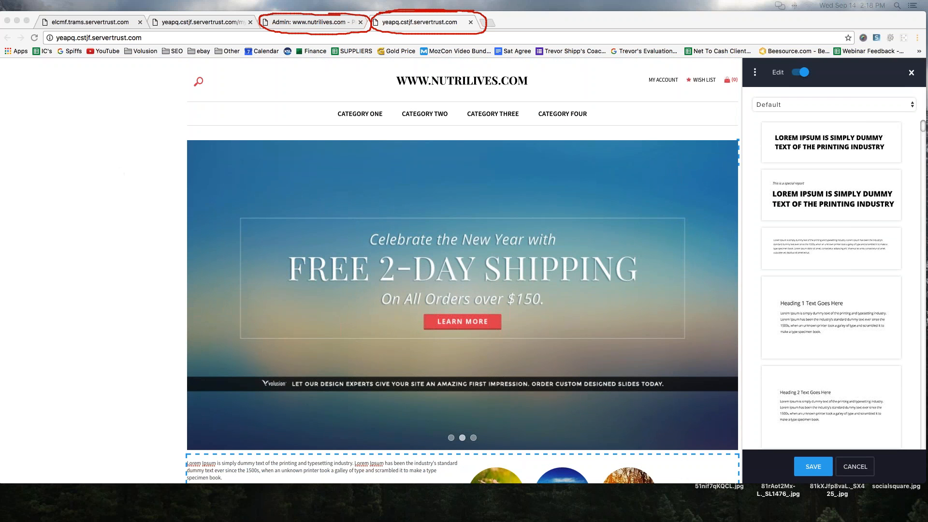